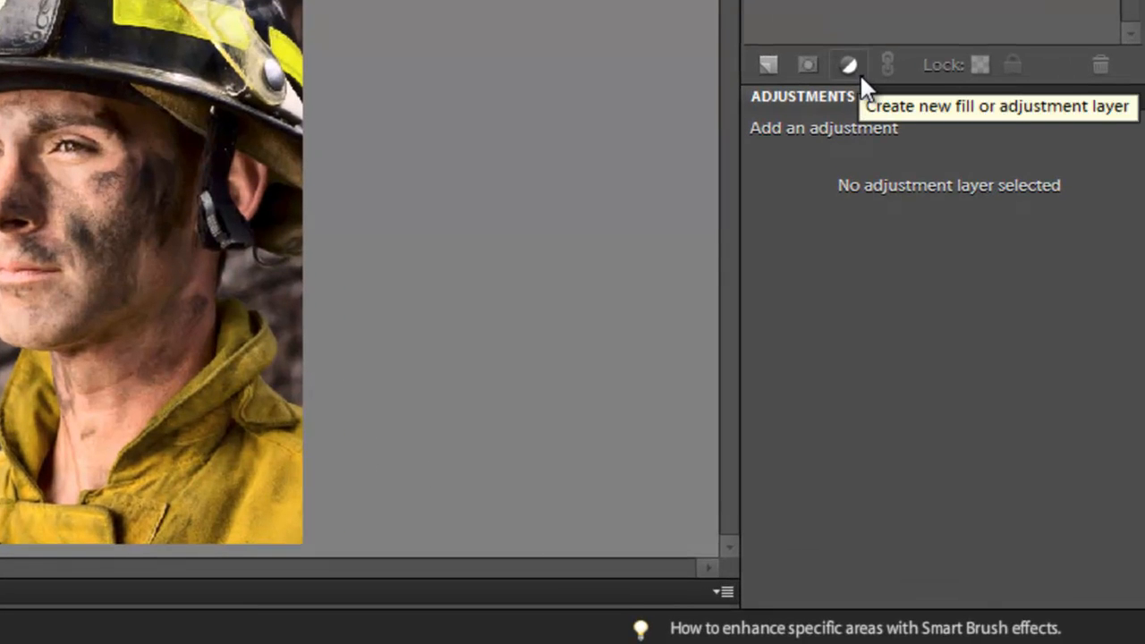
# Step: Add a Hue/Saturation adjustment layer above the firefighter photo and set its Saturation to -25
pyautogui.click(850, 68)
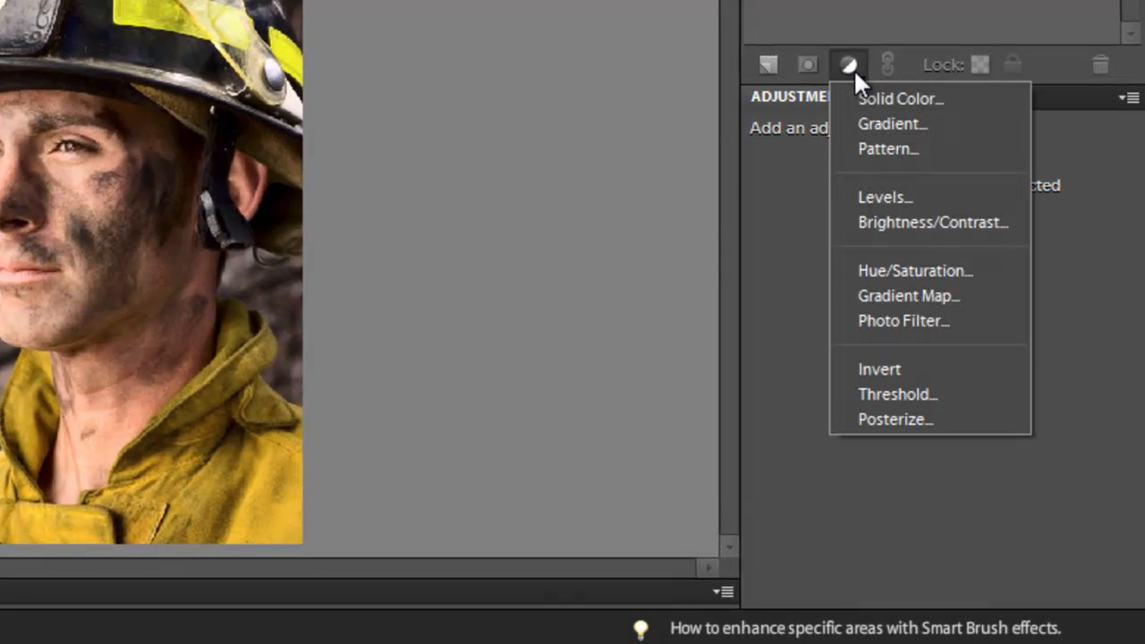
pyautogui.click(921, 269)
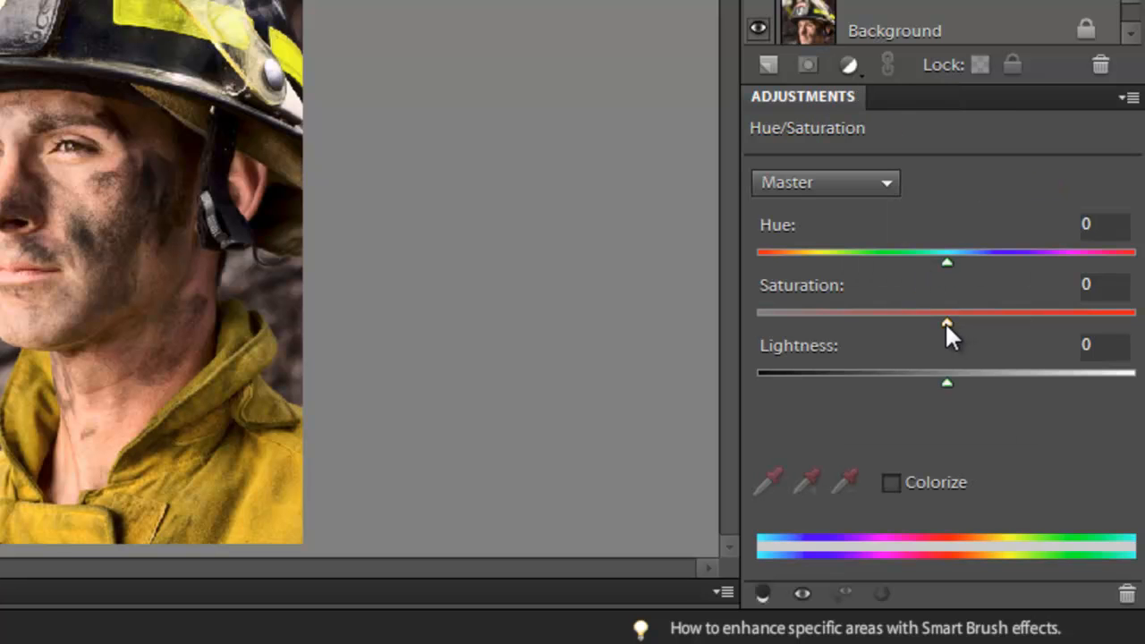
pyautogui.moveTo(945, 322); pyautogui.dragTo(910, 324)
pyautogui.moveTo(1115, 284); pyautogui.dragTo(1092, 284)
pyautogui.write('25')
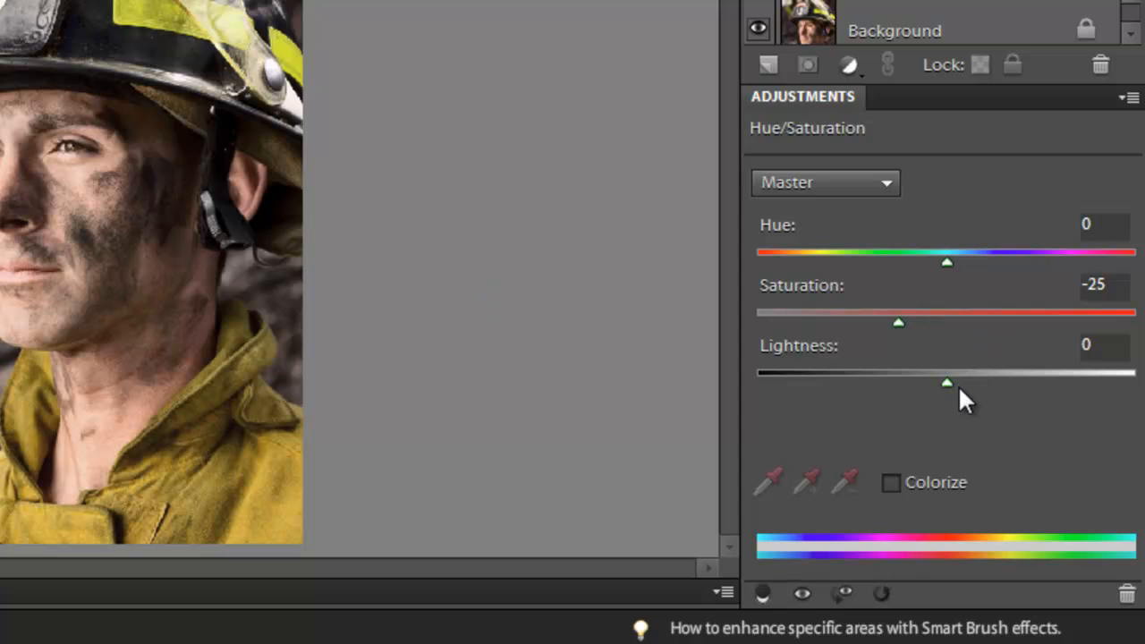
# Step: Try Lightness values of +13 and +5 on the Hue/Saturation adjustment, then settle on -5
pyautogui.moveTo(946, 383); pyautogui.dragTo(970, 386)
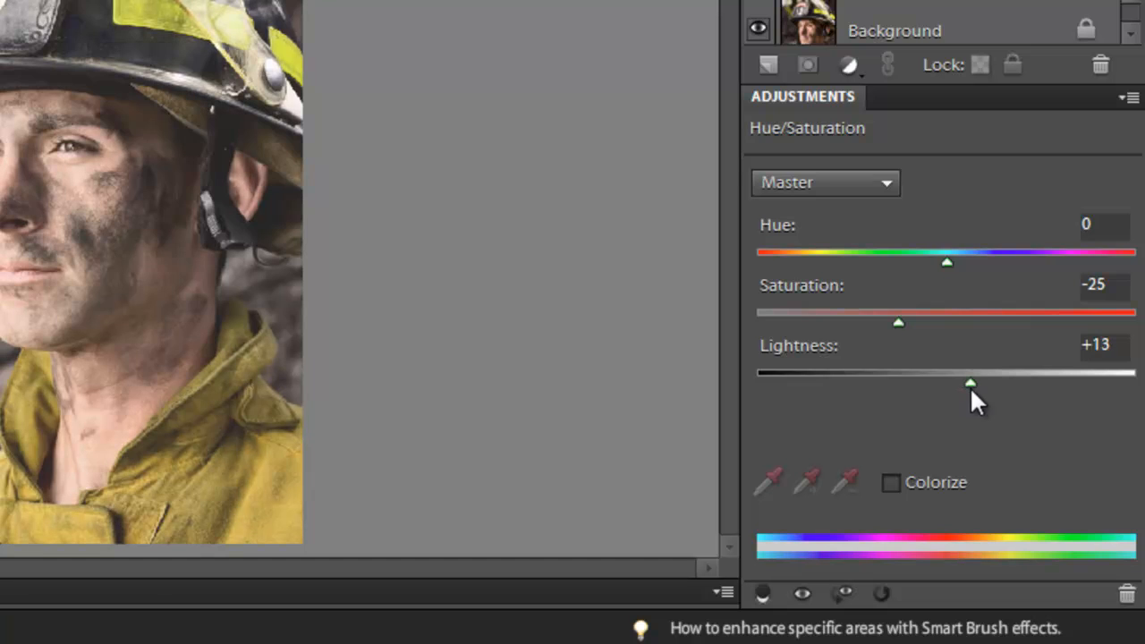
pyautogui.doubleClick(1108, 346)
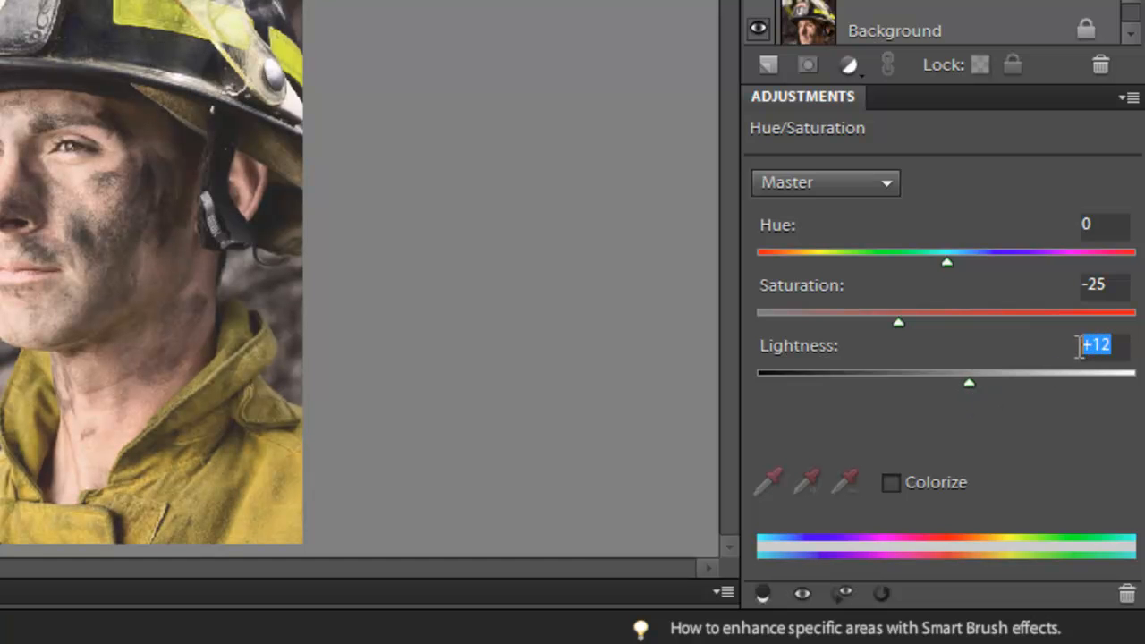
pyautogui.write('+5')
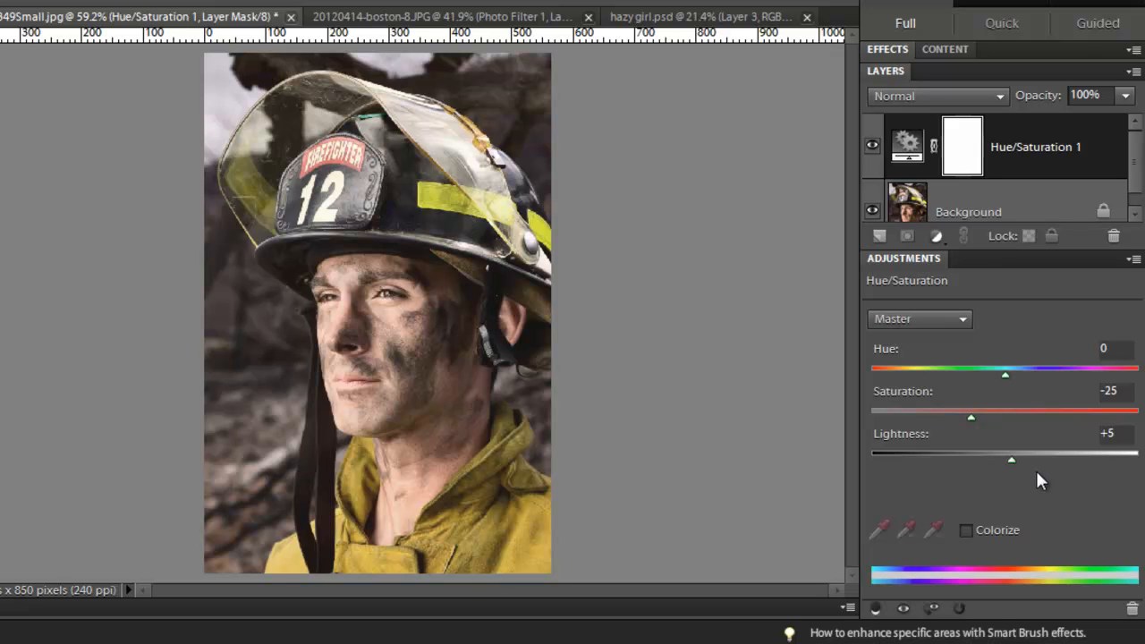
pyautogui.press('BackSpace')
pyautogui.press('BackSpace')
pyautogui.write('-5')
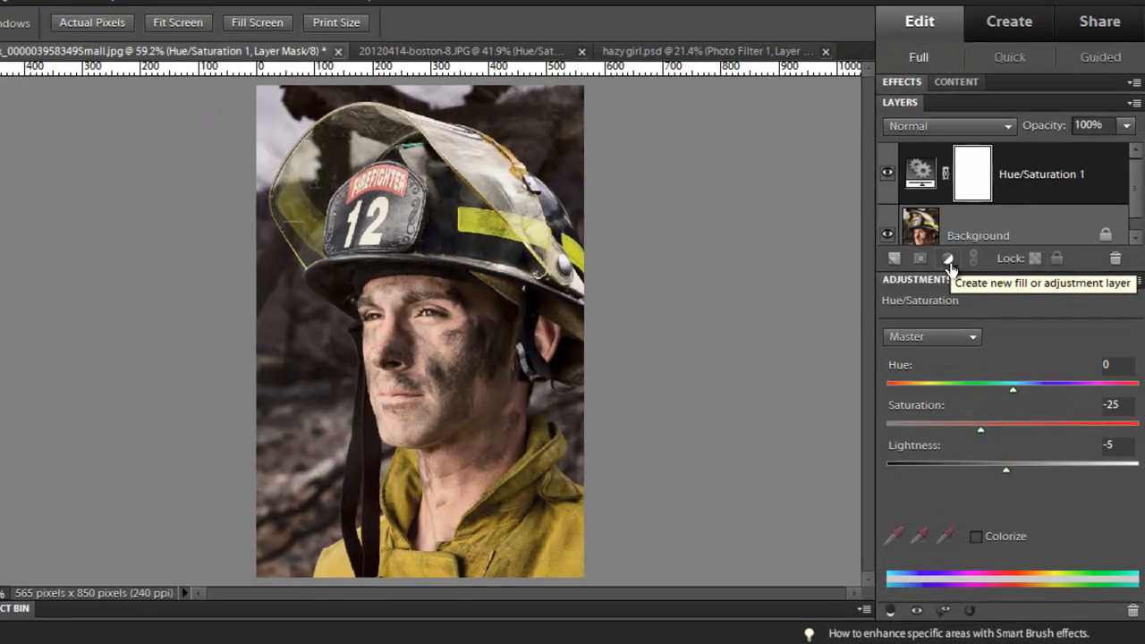
# Step: Add a Levels adjustment layer and set the black output level to 50
pyautogui.click(967, 295)
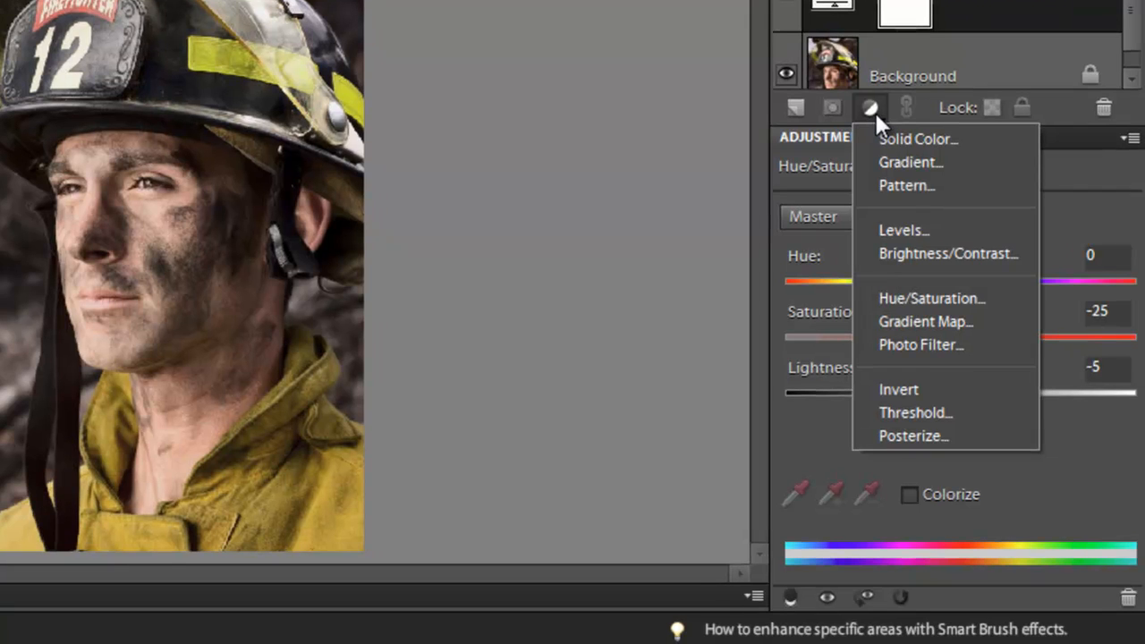
pyautogui.click(912, 229)
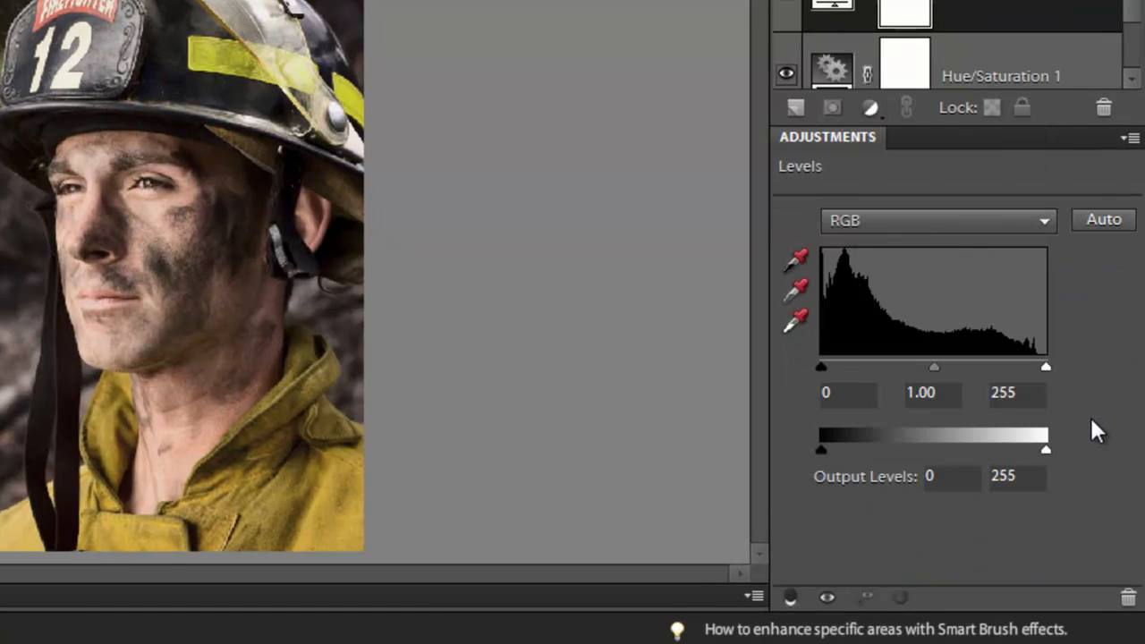
pyautogui.click(930, 476)
pyautogui.write('50')
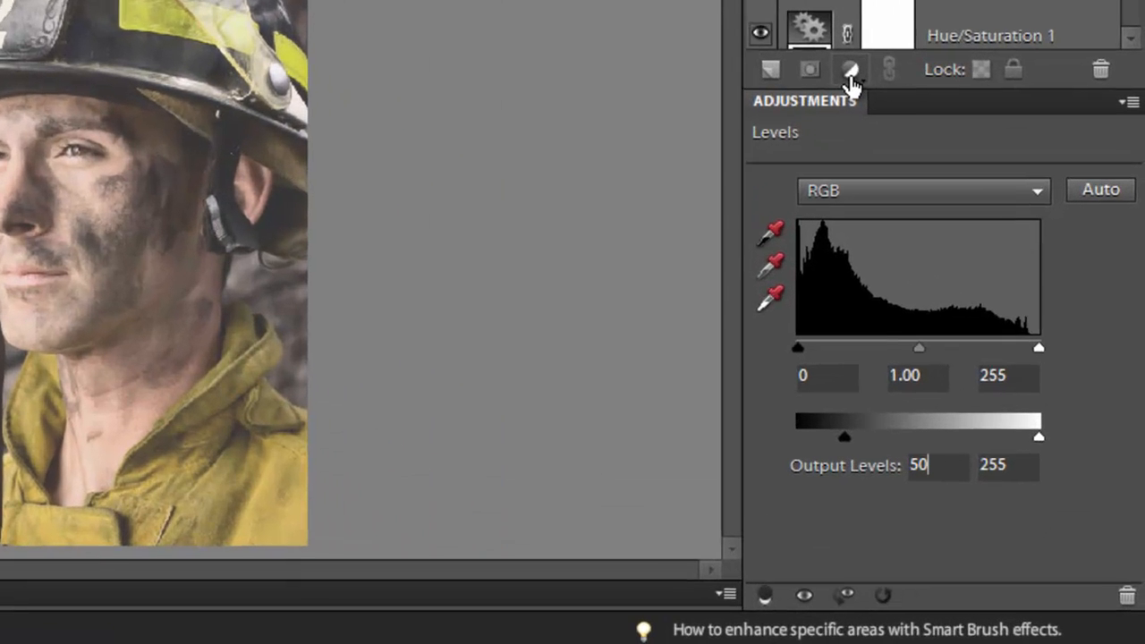
# Step: Add a Photo Filter adjustment layer using Warming Filter (85) at 50% density and set the layer's opacity to 50%
pyautogui.click(850, 72)
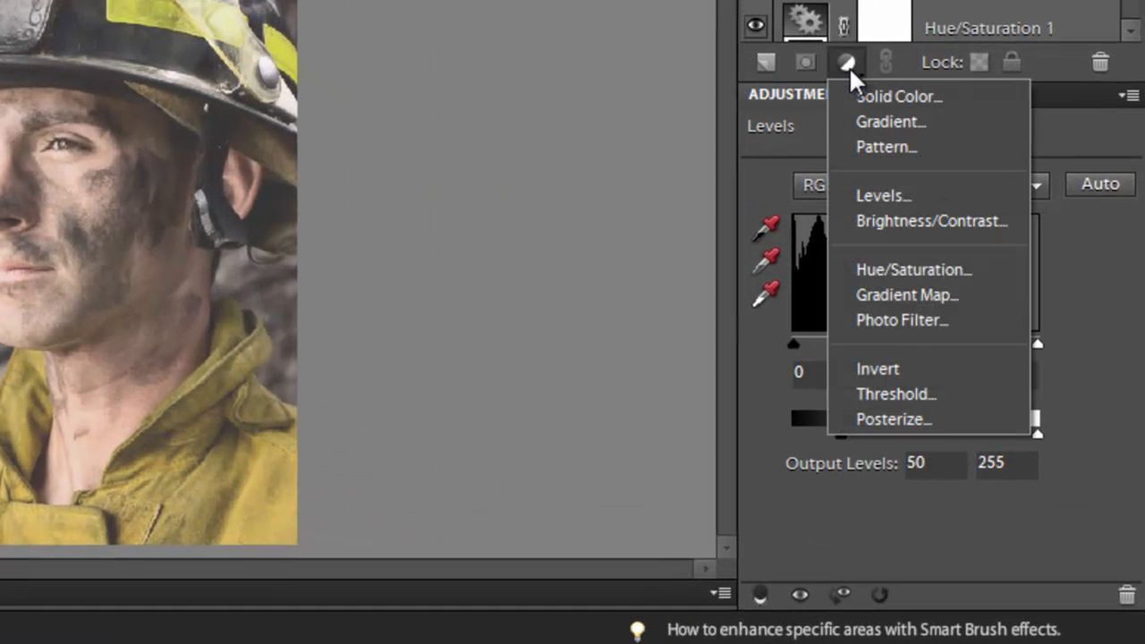
pyautogui.click(892, 319)
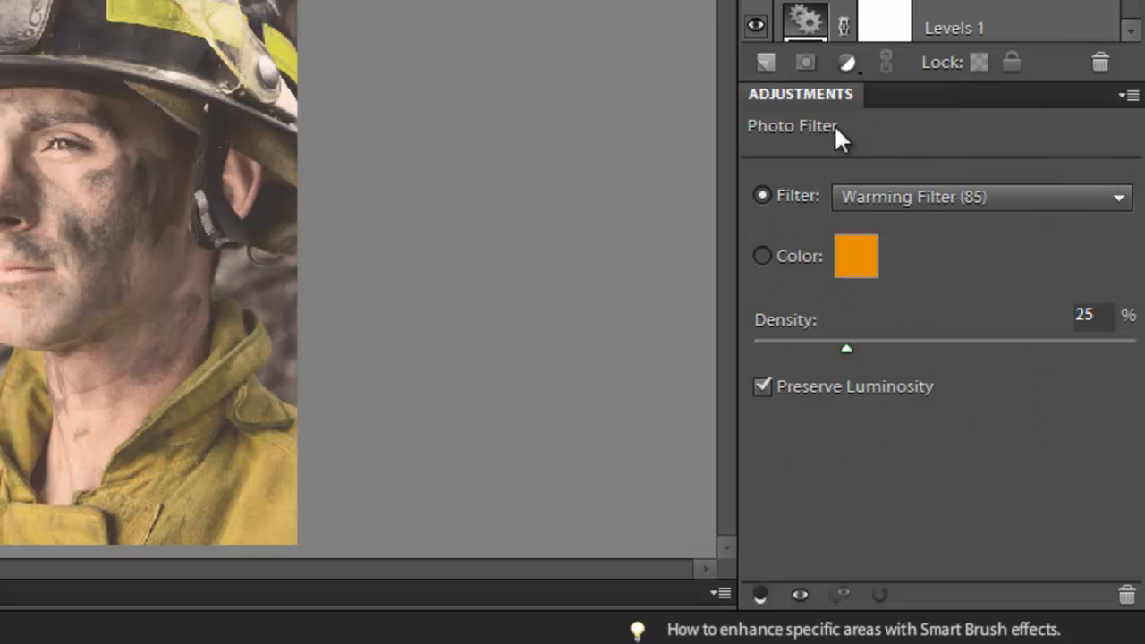
pyautogui.click(1051, 205)
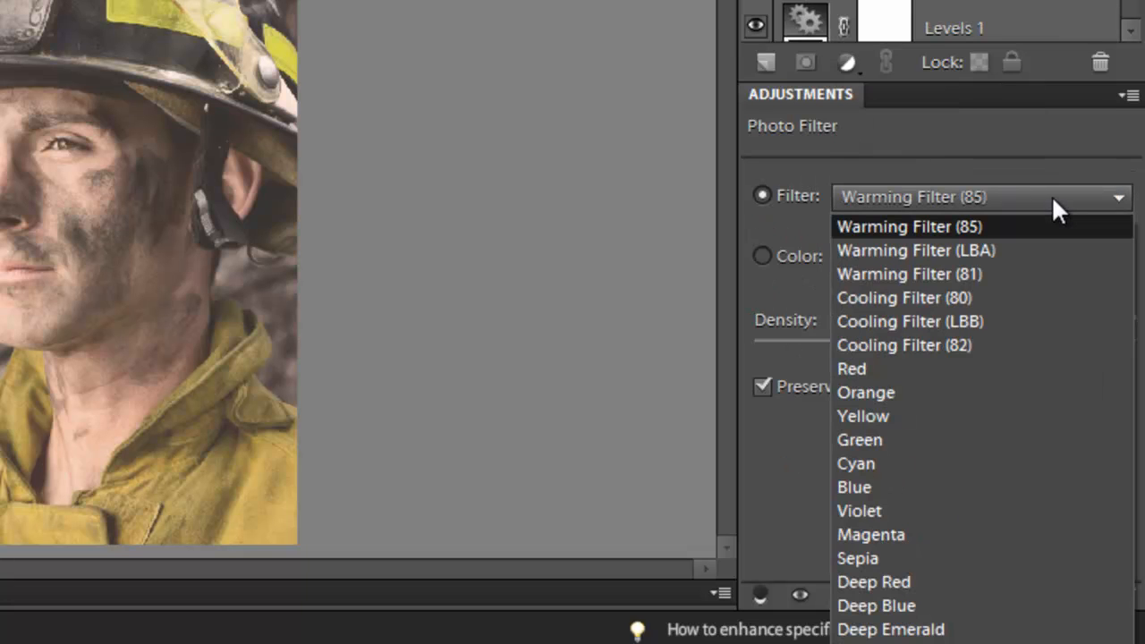
pyautogui.click(928, 226)
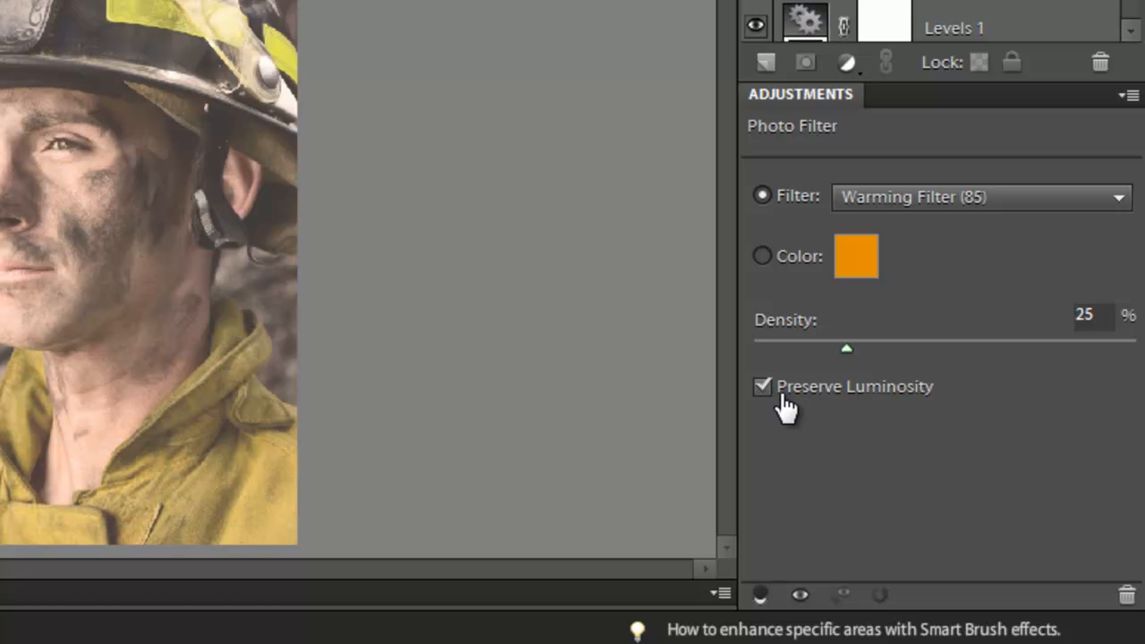
pyautogui.click(1083, 315)
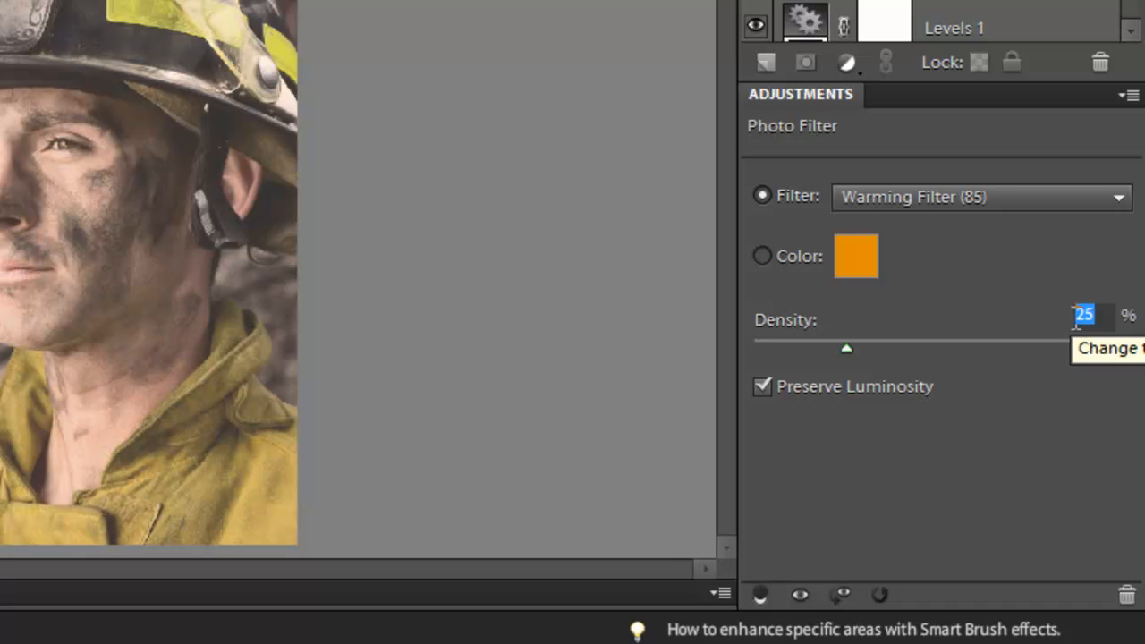
pyautogui.write('50')
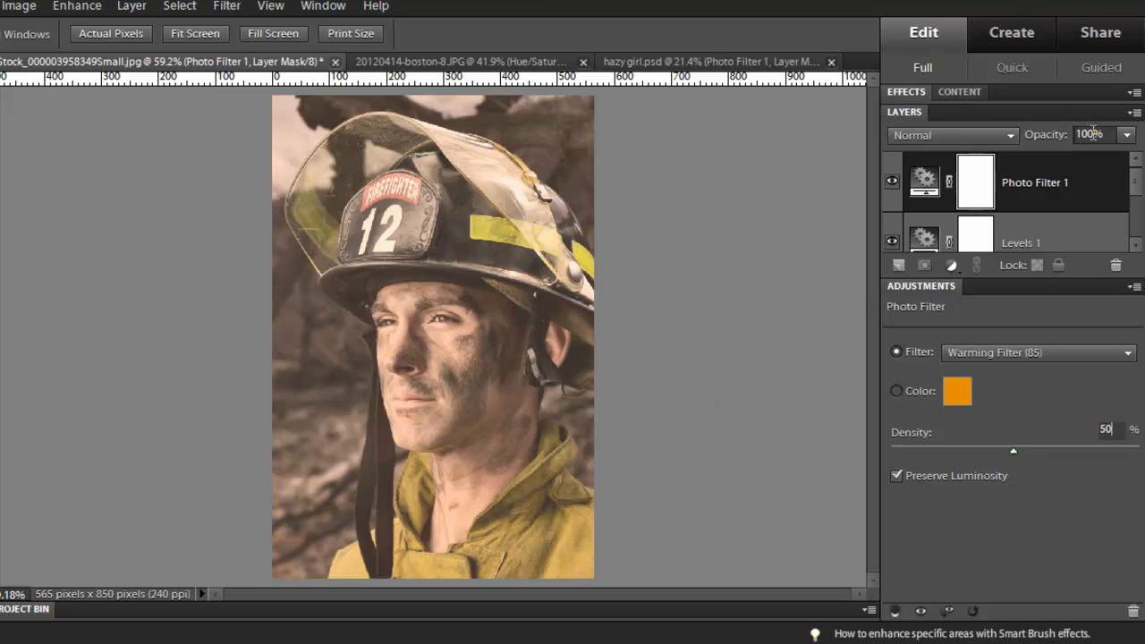
pyautogui.moveTo(1092, 133); pyautogui.dragTo(1078, 135)
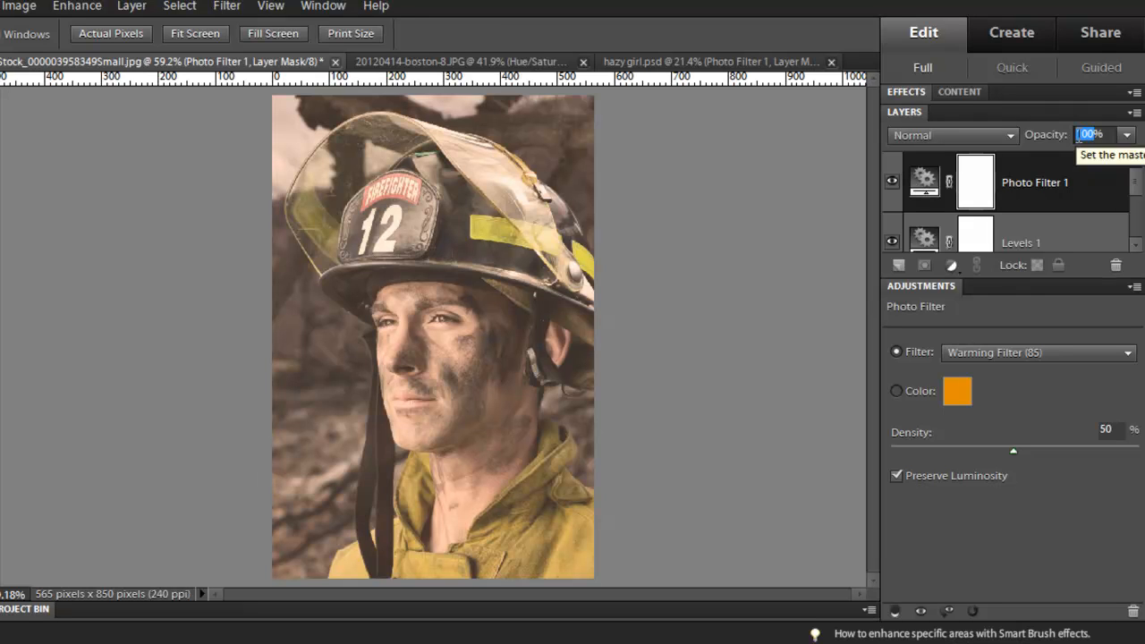
pyautogui.write('50')
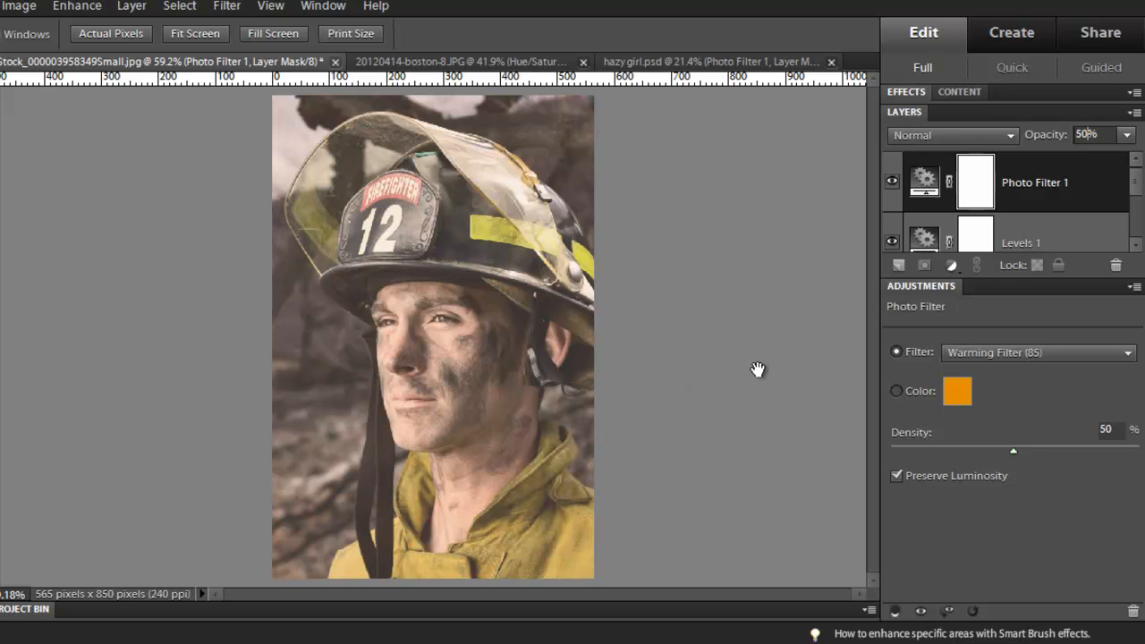
# Step: Create a new layer on top of the adjustment layers and fill it with black using the Paint Bucket
pyautogui.click(899, 266)
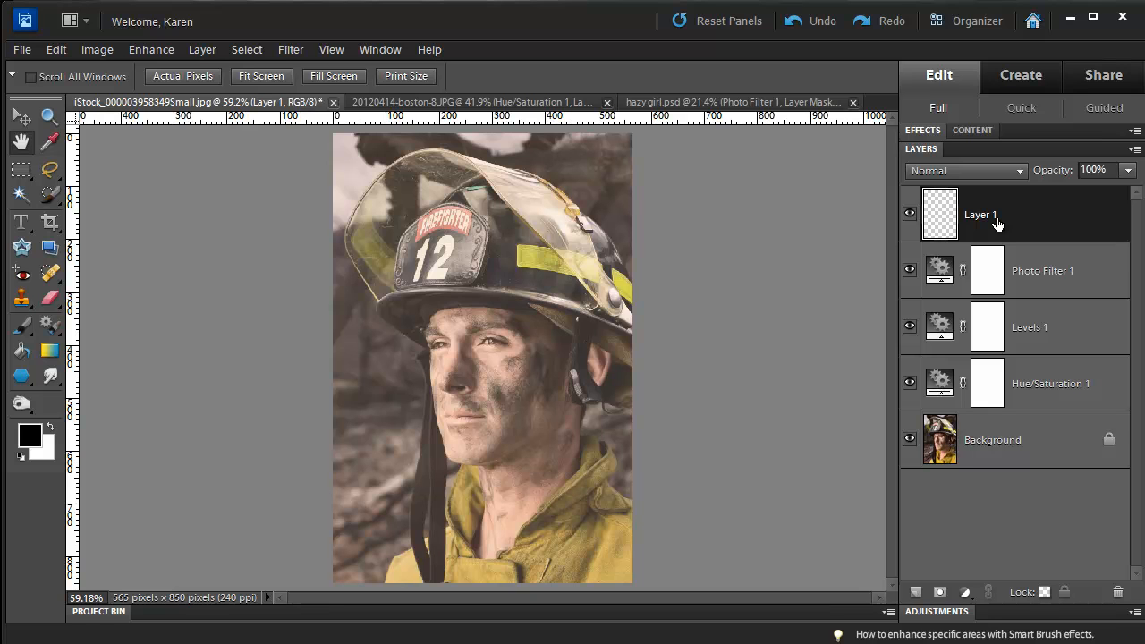
pyautogui.press('d')
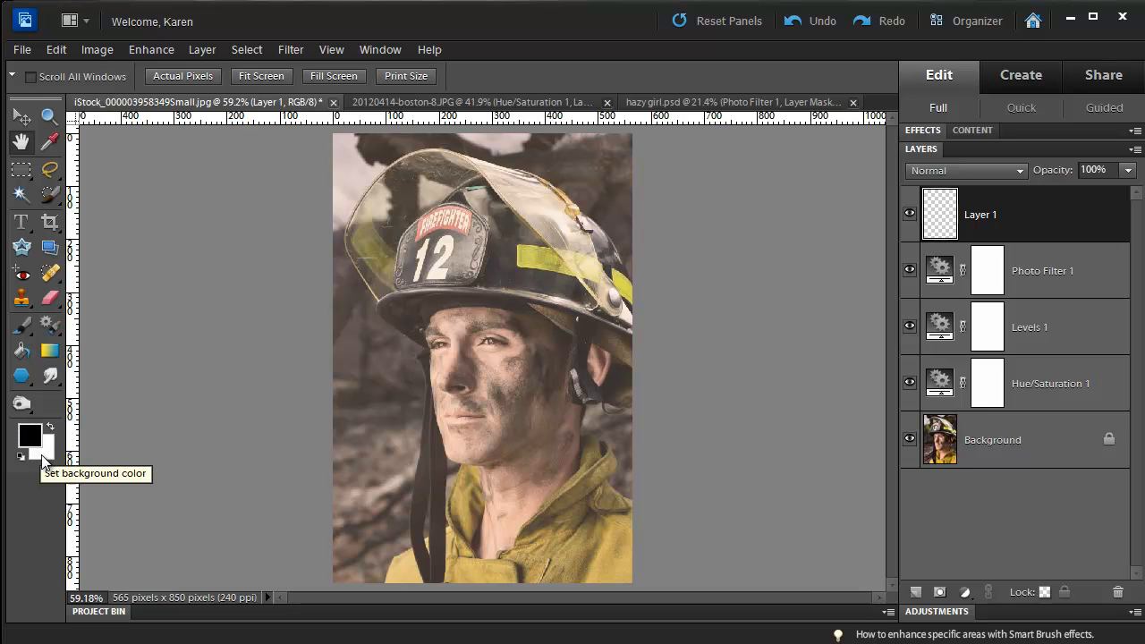
pyautogui.click(22, 356)
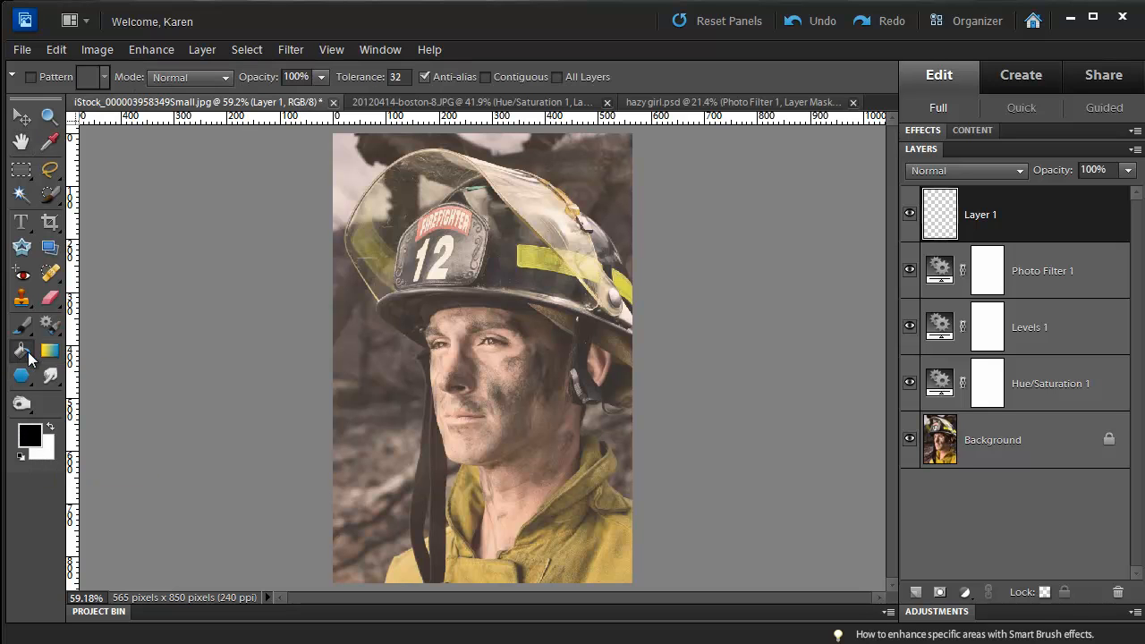
pyautogui.click(416, 180)
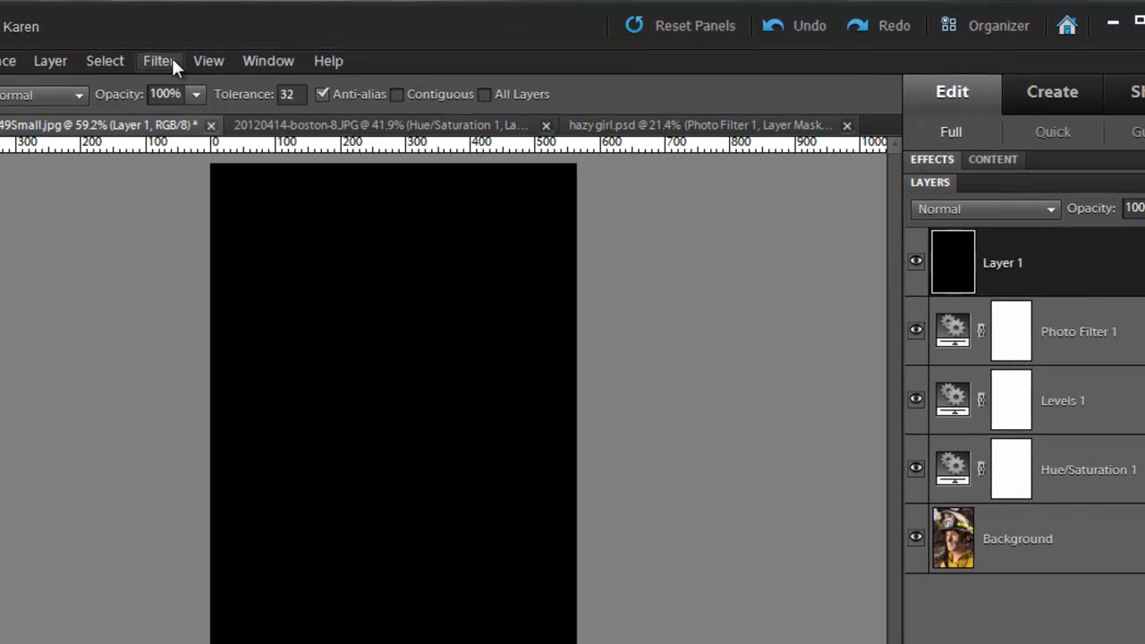
# Step: Start the Lens Flare filter on the black layer, preview the other lens types and choose 50-300mm Zoom
pyautogui.click(172, 61)
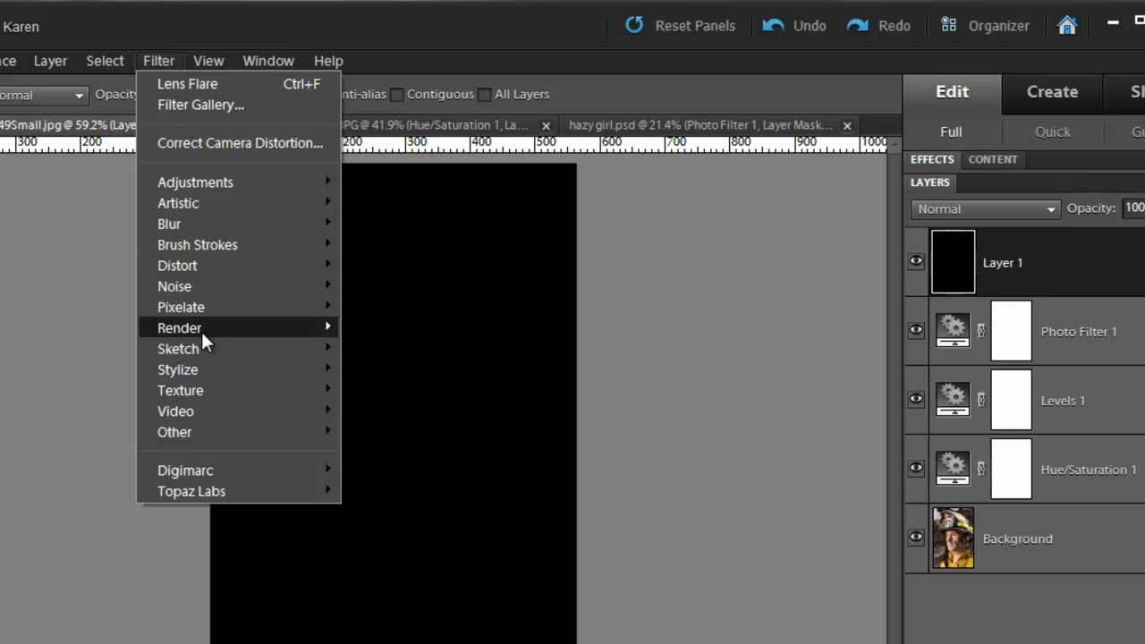
pyautogui.moveTo(202, 334)
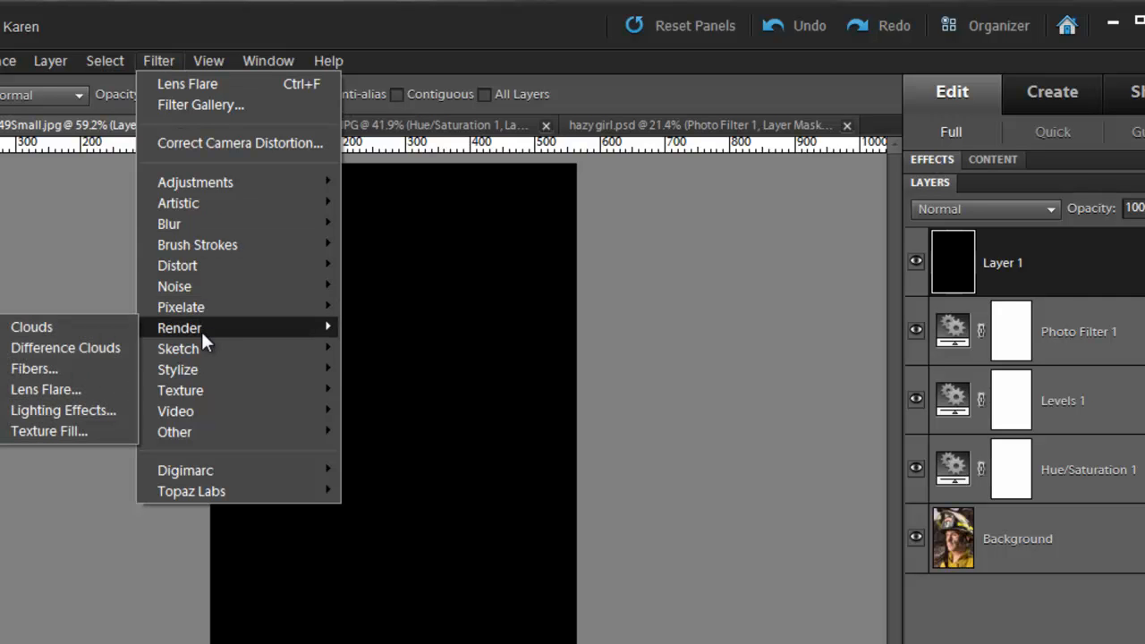
pyautogui.click(58, 391)
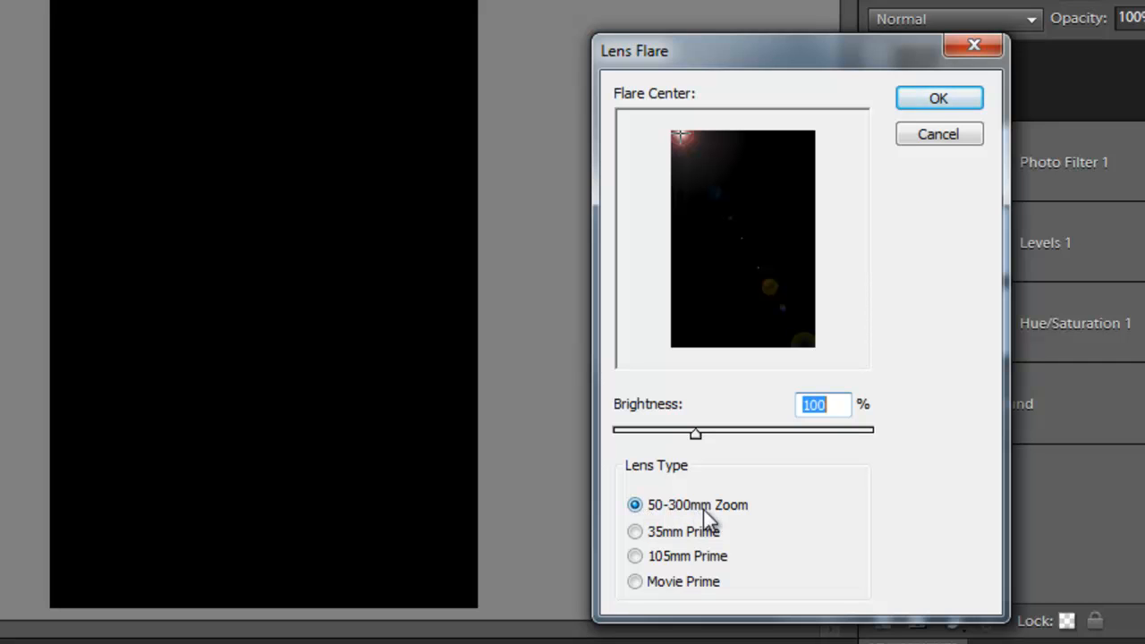
pyautogui.click(635, 532)
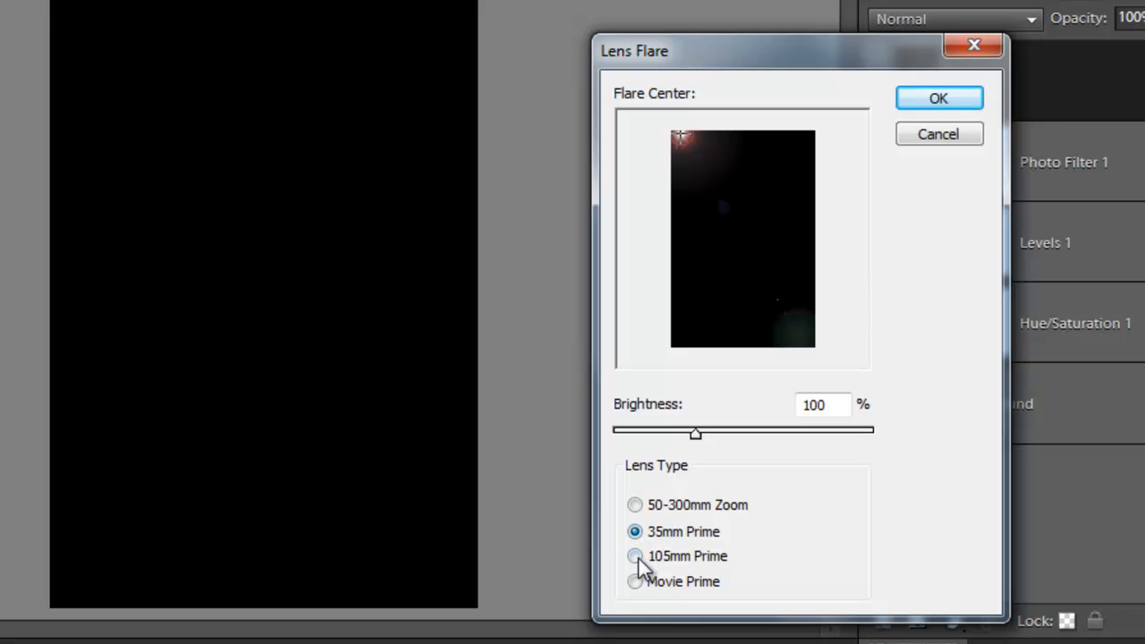
pyautogui.click(635, 555)
pyautogui.click(635, 584)
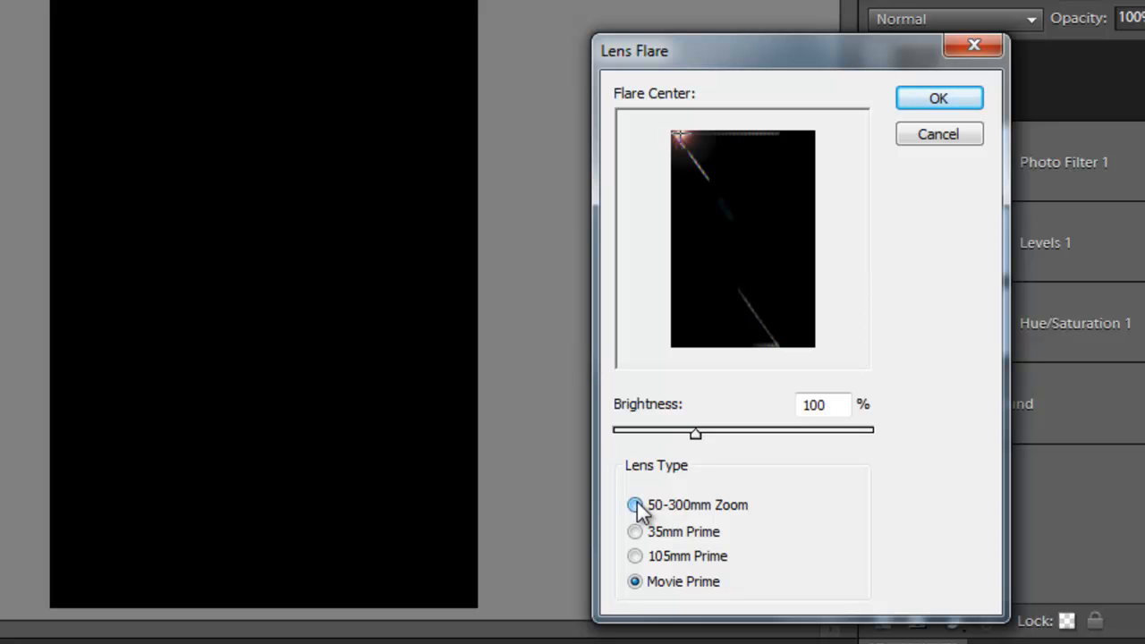
pyautogui.click(636, 504)
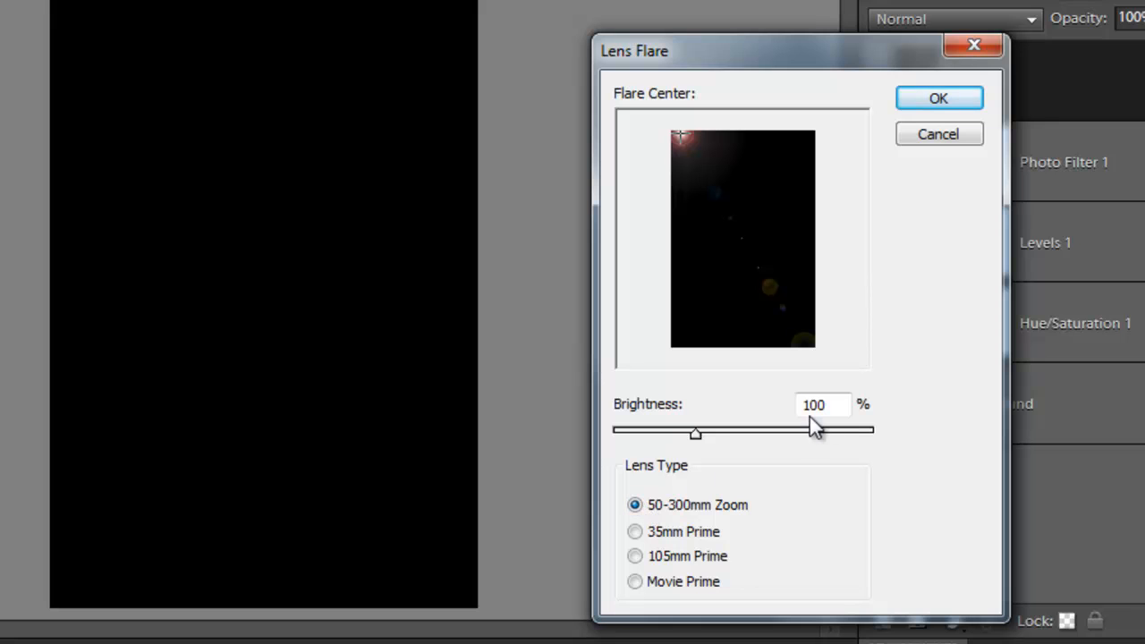
# Step: Set the flare brightness to 144%, place the flare center near the image's upper-left corner and apply the filter
pyautogui.moveTo(696, 436); pyautogui.dragTo(735, 440)
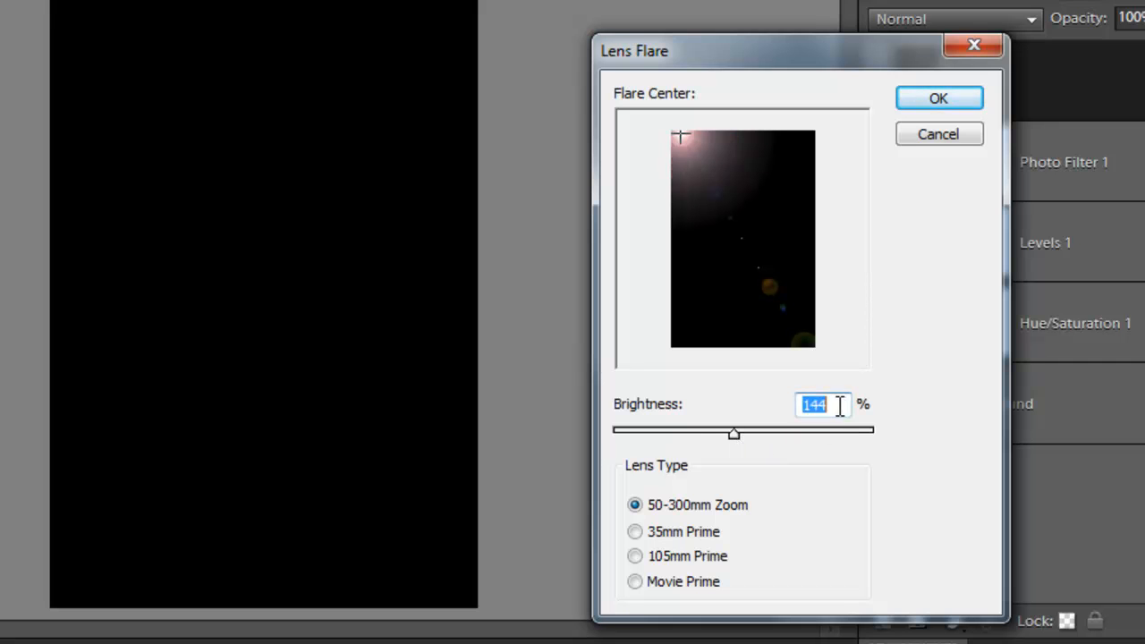
pyautogui.click(689, 136)
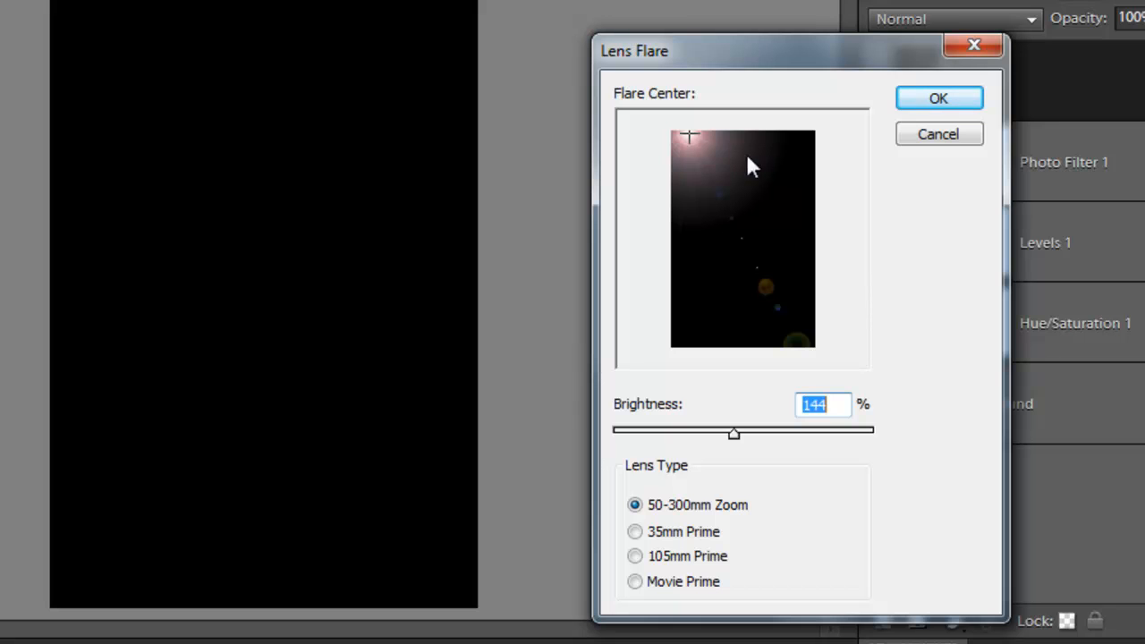
pyautogui.click(938, 97)
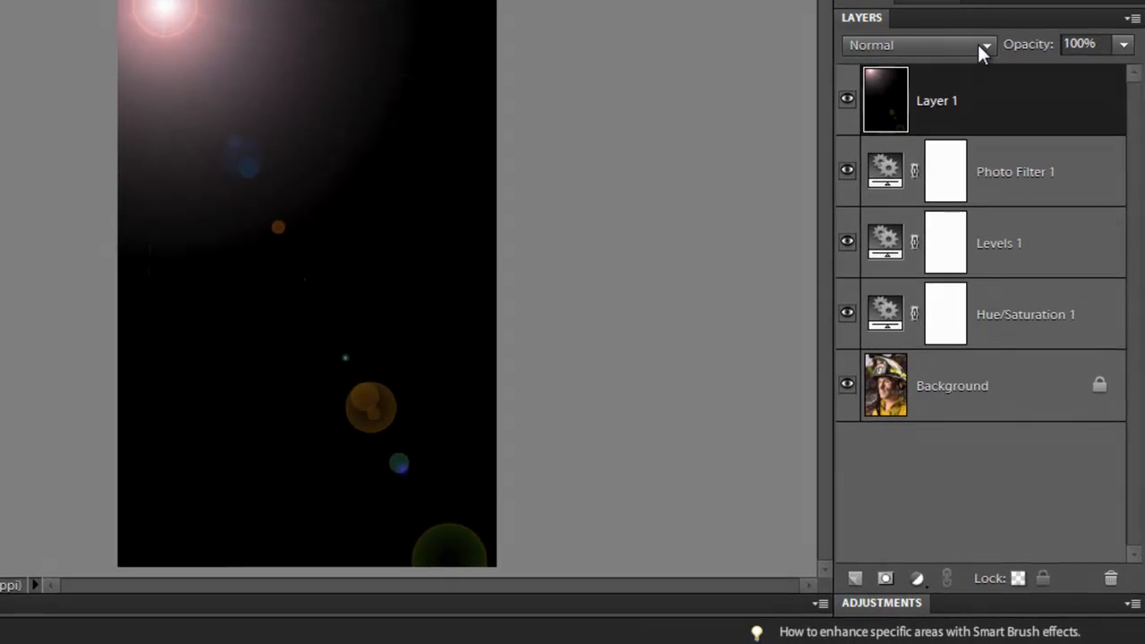
# Step: Set the lens flare layer's blend mode to Screen and hide every layer except Background to compare with the original photo
pyautogui.click(982, 49)
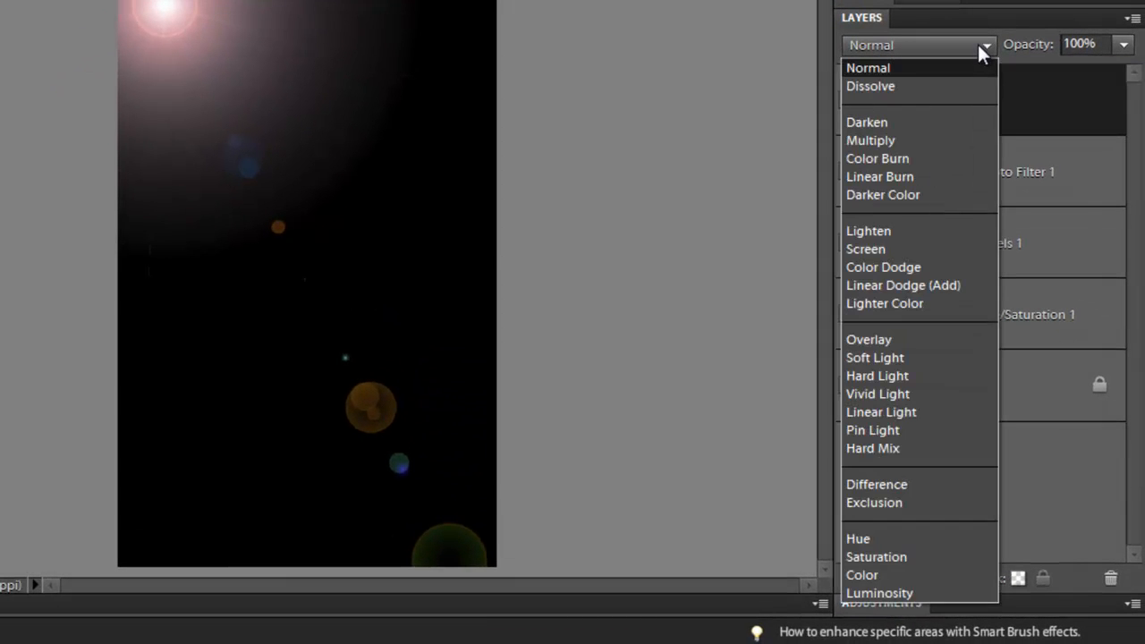
pyautogui.click(888, 249)
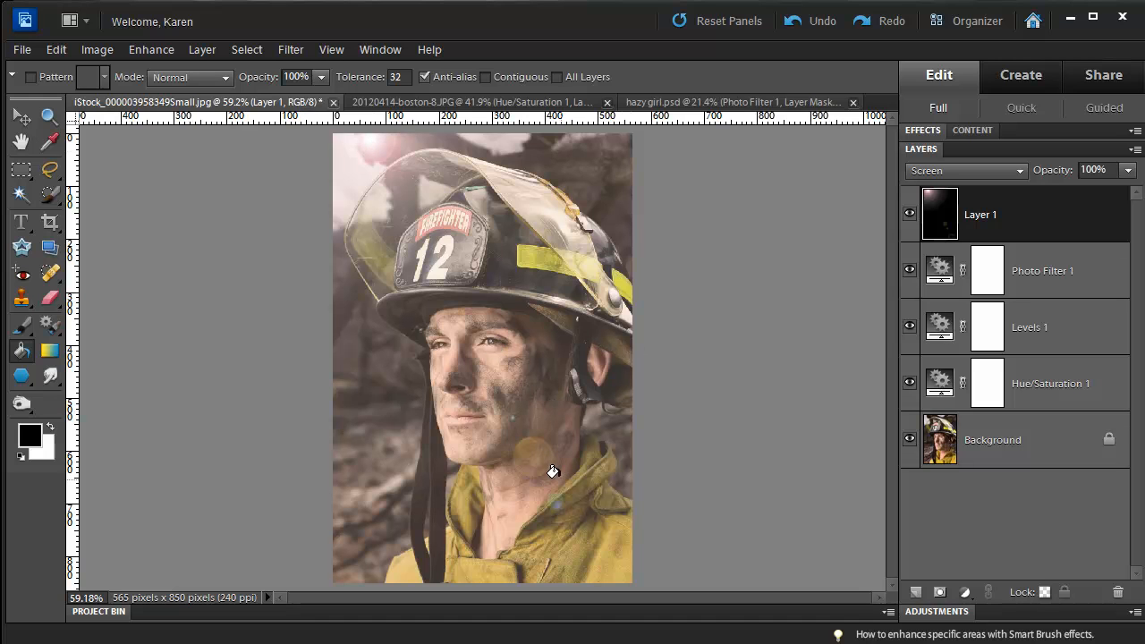
pyautogui.press('alt')
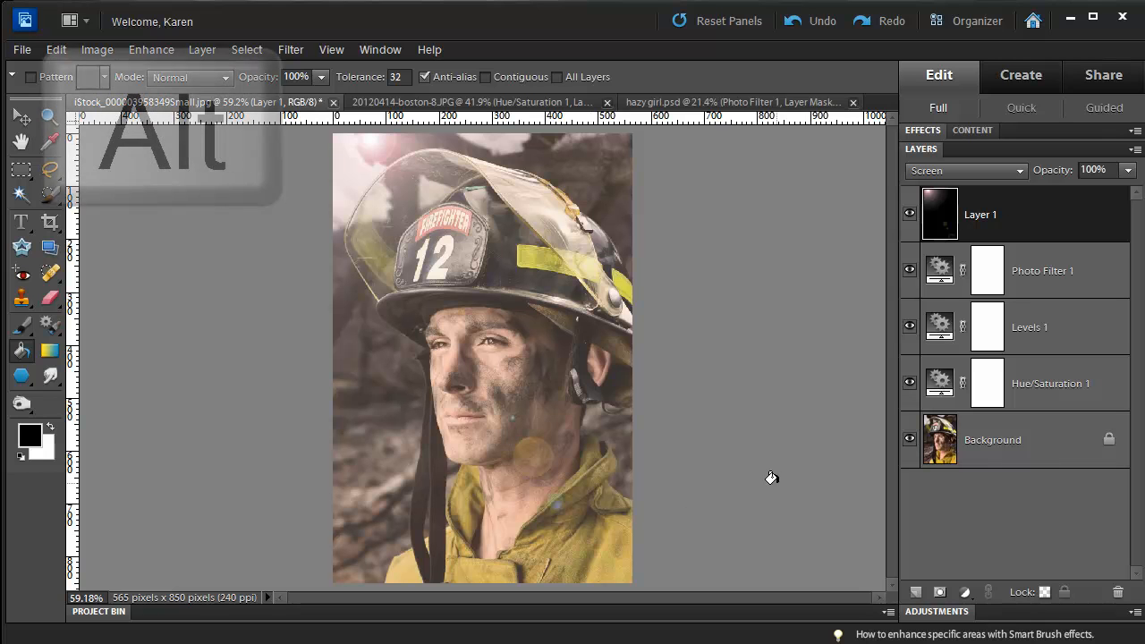
pyautogui.keyDown('alt'); pyautogui.click(909, 441); pyautogui.keyUp('alt')
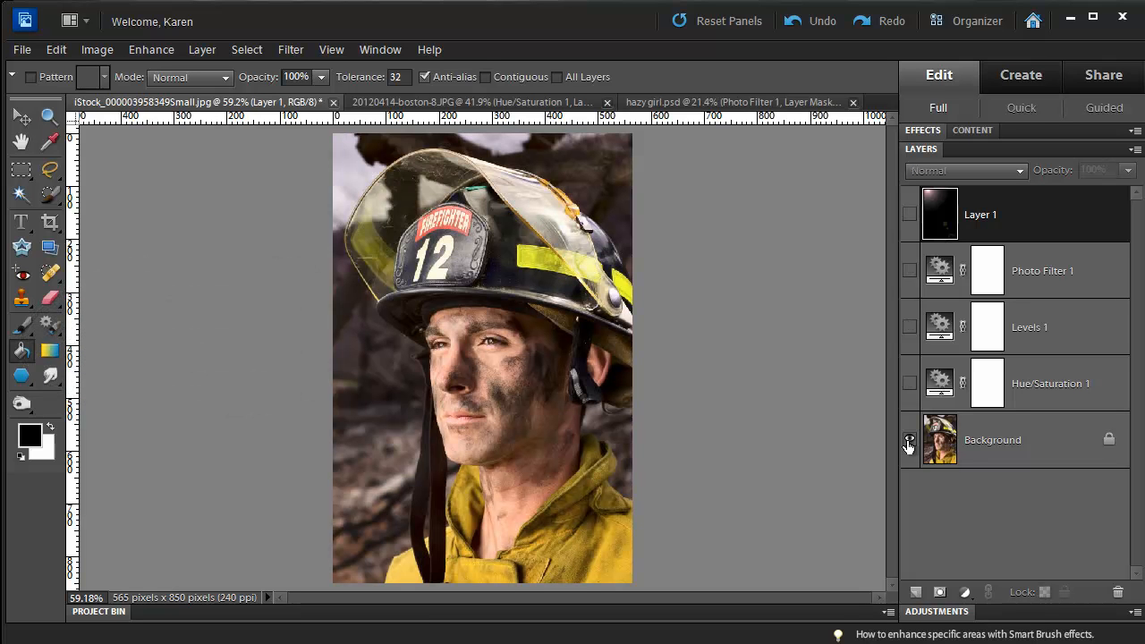
# Step: Show all layers of the firefighter image again and switch to the 20120414-boston-8.JPG photo
pyautogui.keyDown('alt'); pyautogui.click(909, 445); pyautogui.keyUp('alt')
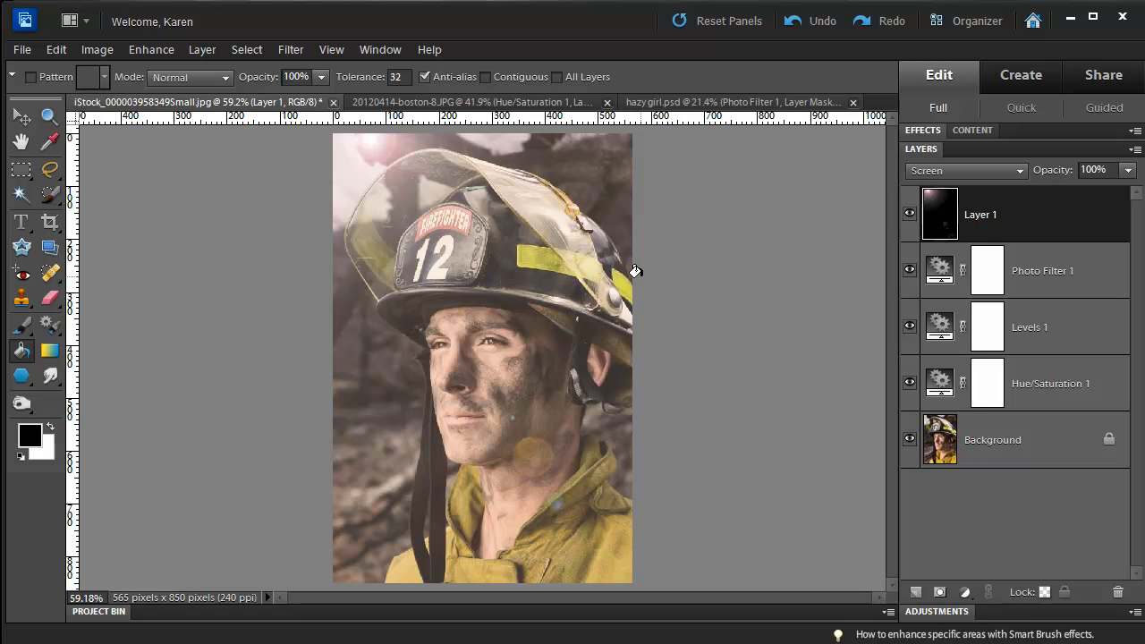
pyautogui.click(409, 108)
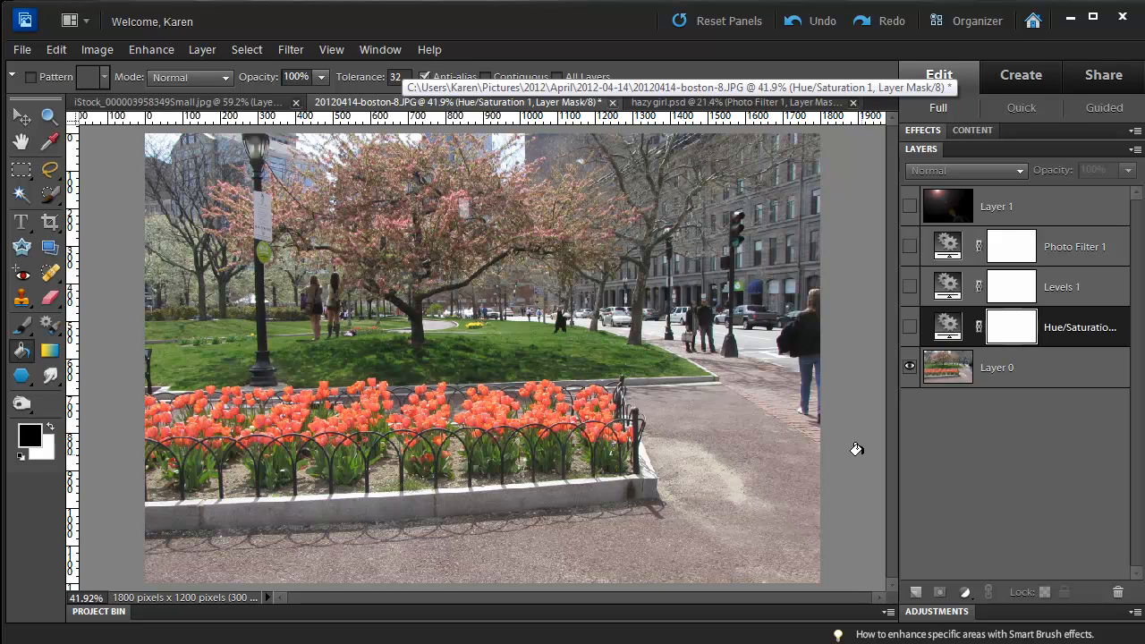
# Step: Show the Boston photo's Hue/Saturation adjustment layer and review its settings
pyautogui.click(910, 329)
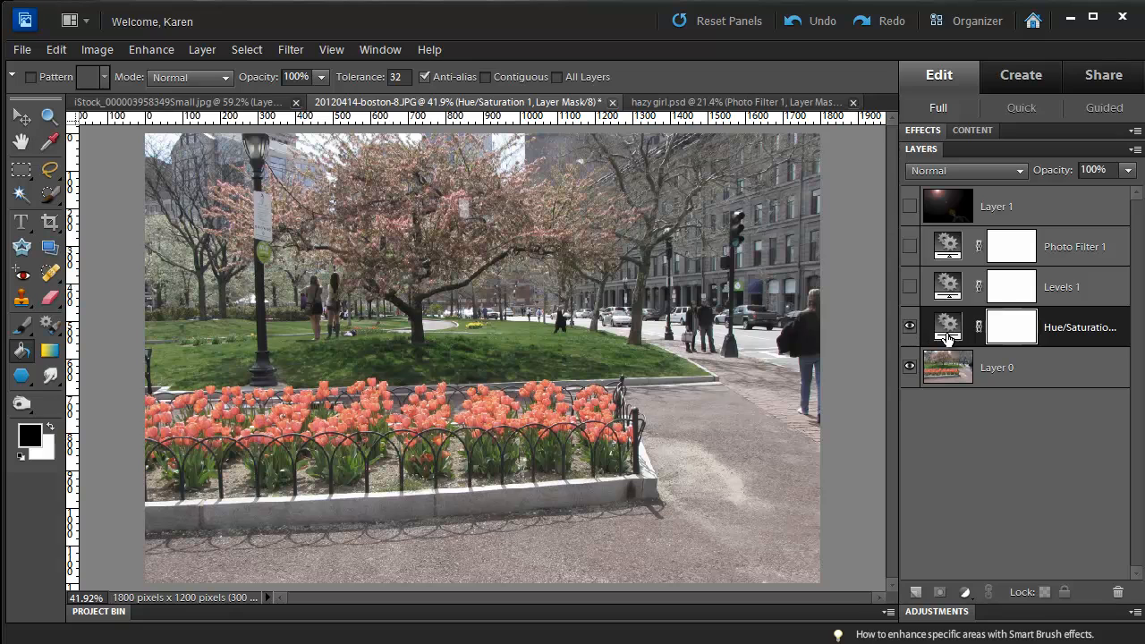
pyautogui.doubleClick(949, 334)
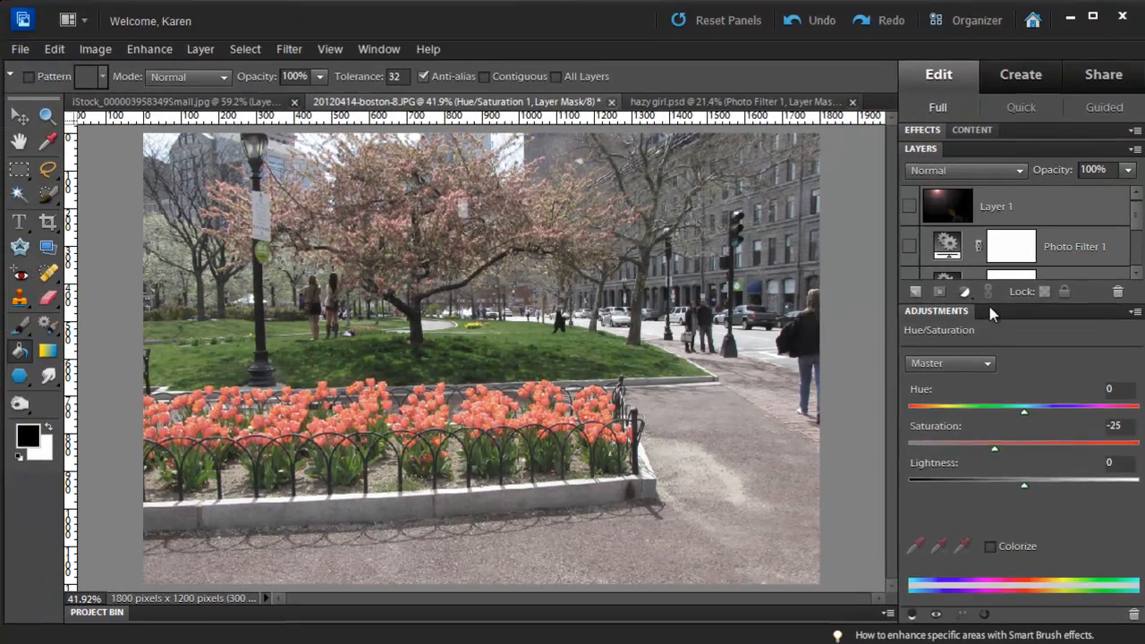
pyautogui.click(956, 313)
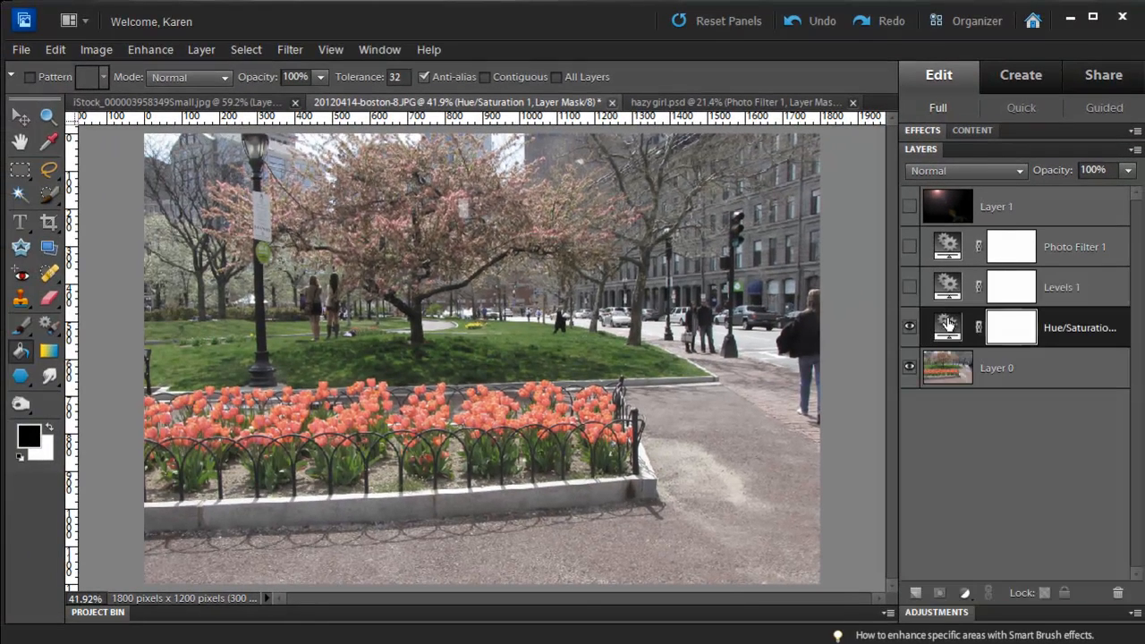
# Step: Show the Boston photo's Levels adjustment layer and slightly adjust its midtone input level
pyautogui.click(909, 288)
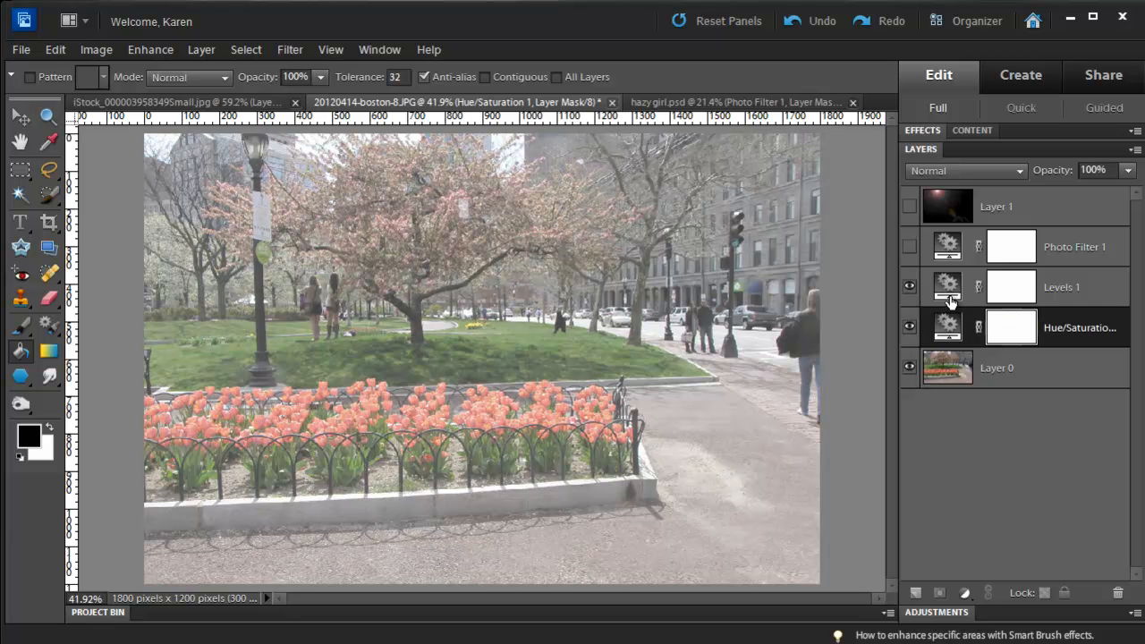
pyautogui.doubleClick(948, 301)
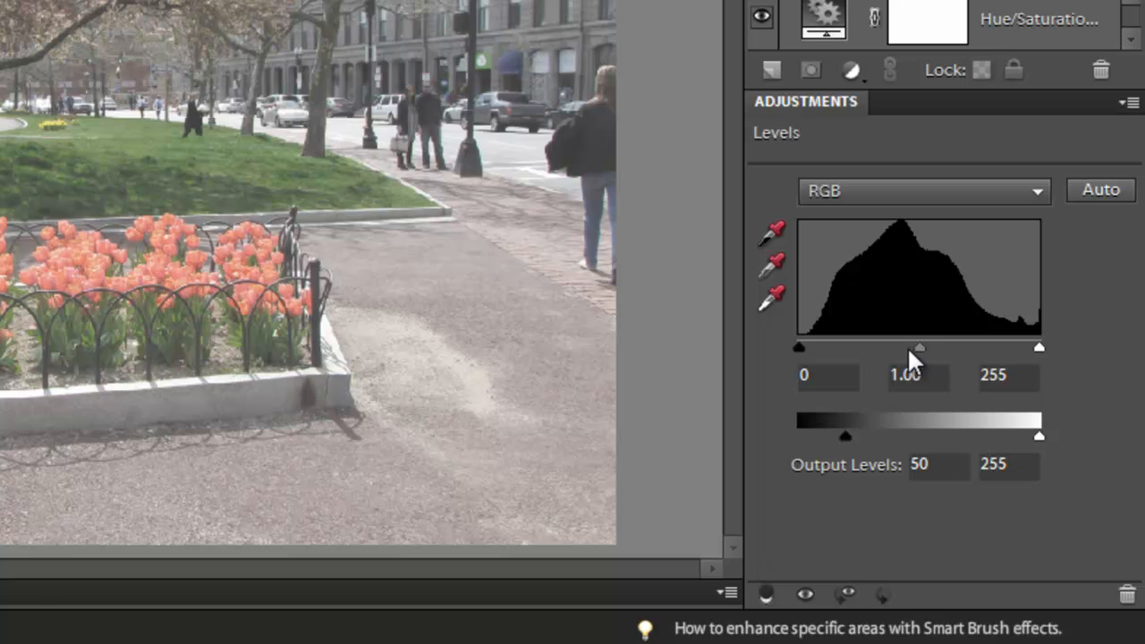
pyautogui.moveTo(914, 350); pyautogui.dragTo(900, 349)
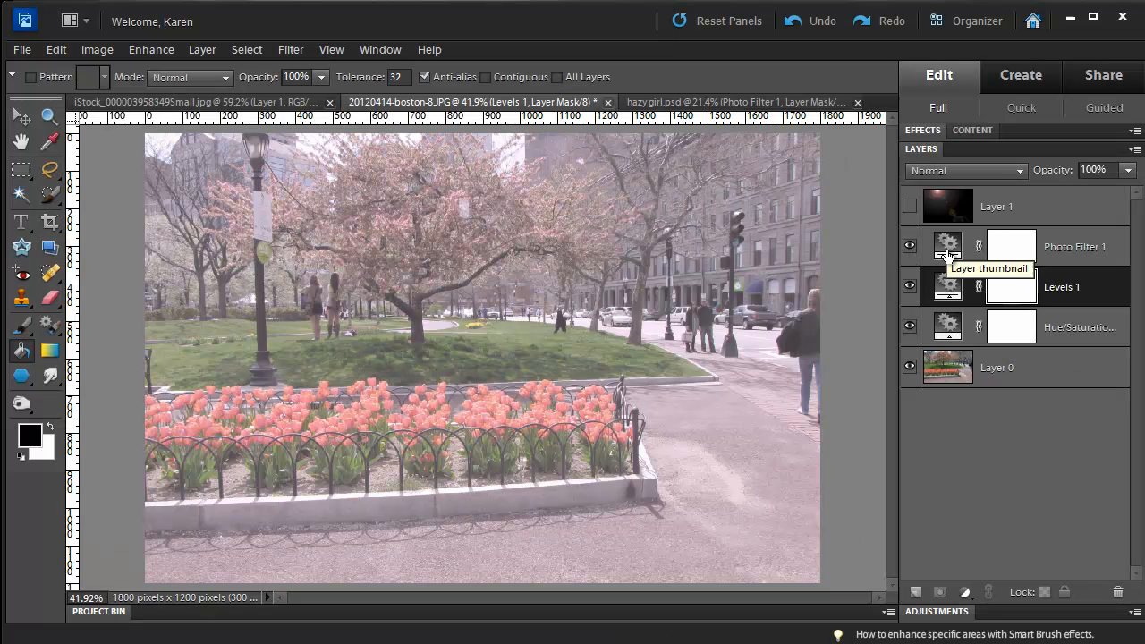
# Step: Preview Warming Filter (85) on the Boston photo's Photo Filter layer and set a custom light pink filter color, f2b4f0
pyautogui.doubleClick(947, 255)
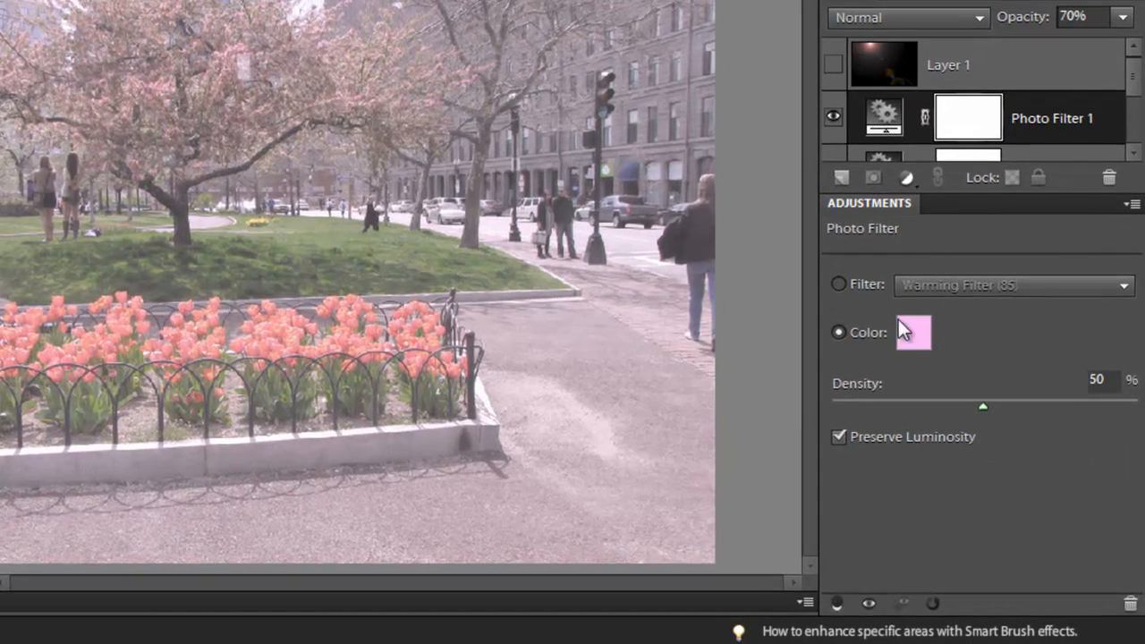
pyautogui.click(837, 284)
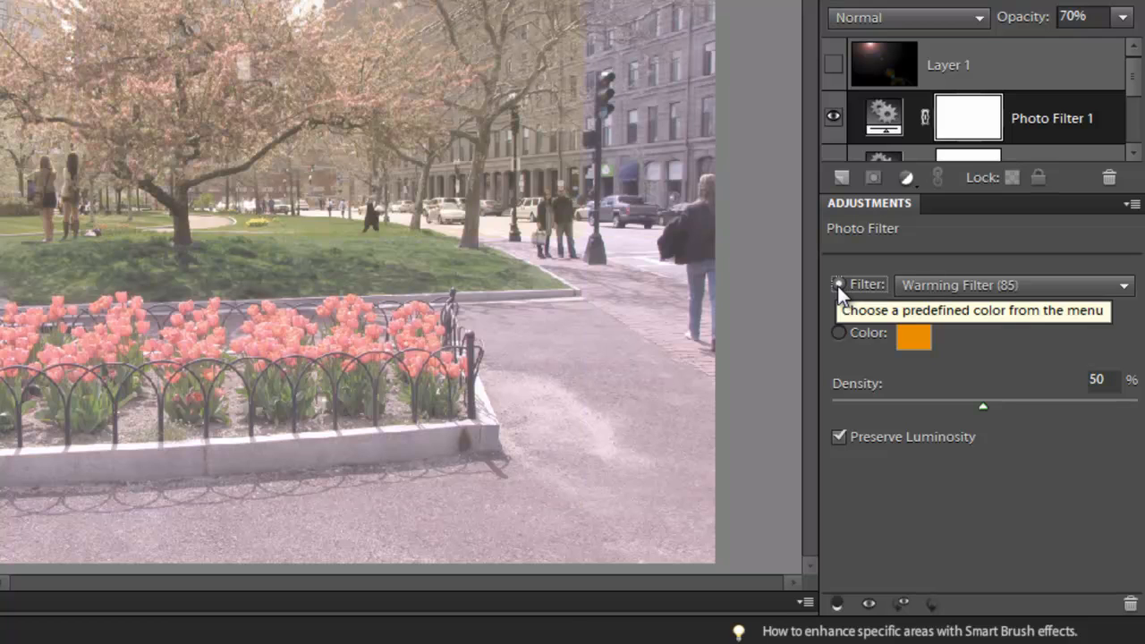
pyautogui.click(837, 333)
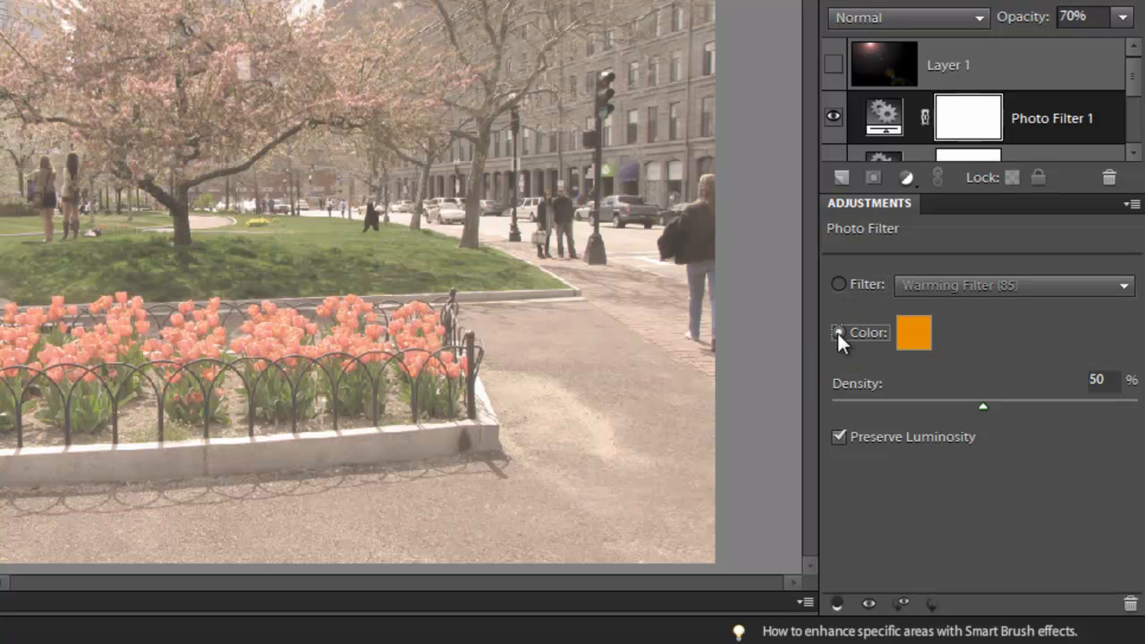
pyautogui.click(914, 335)
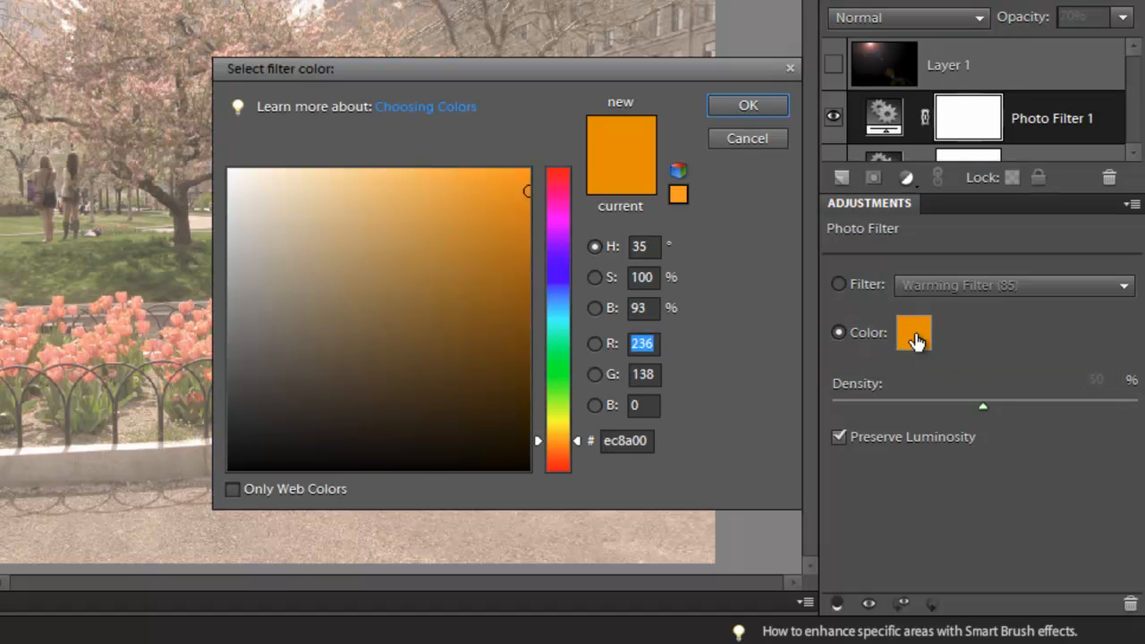
pyautogui.click(558, 218)
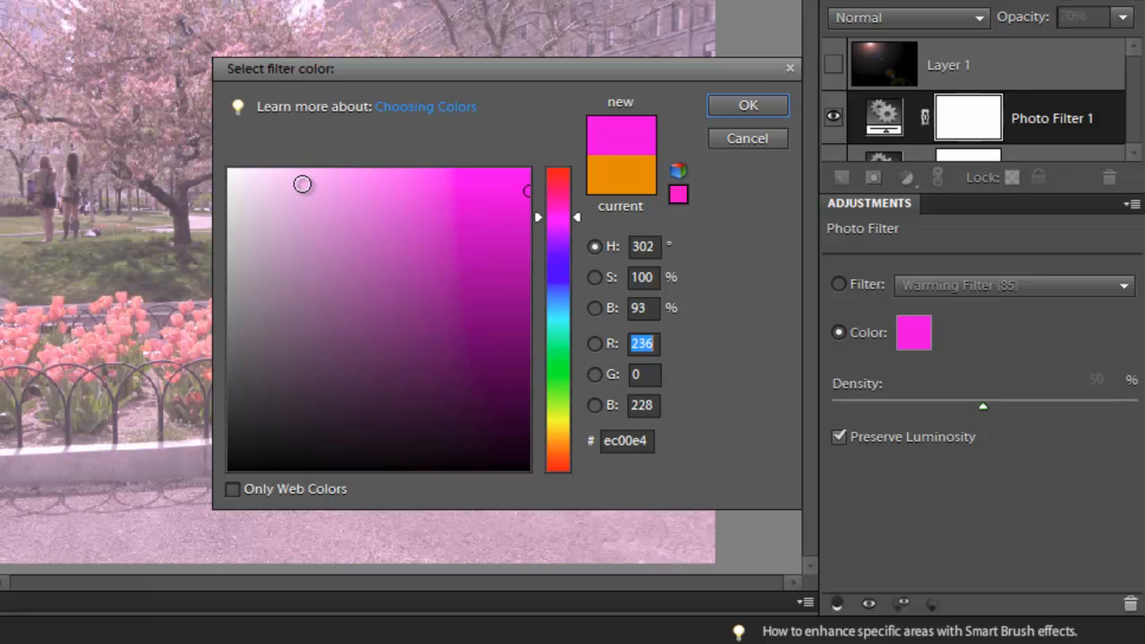
pyautogui.click(305, 184)
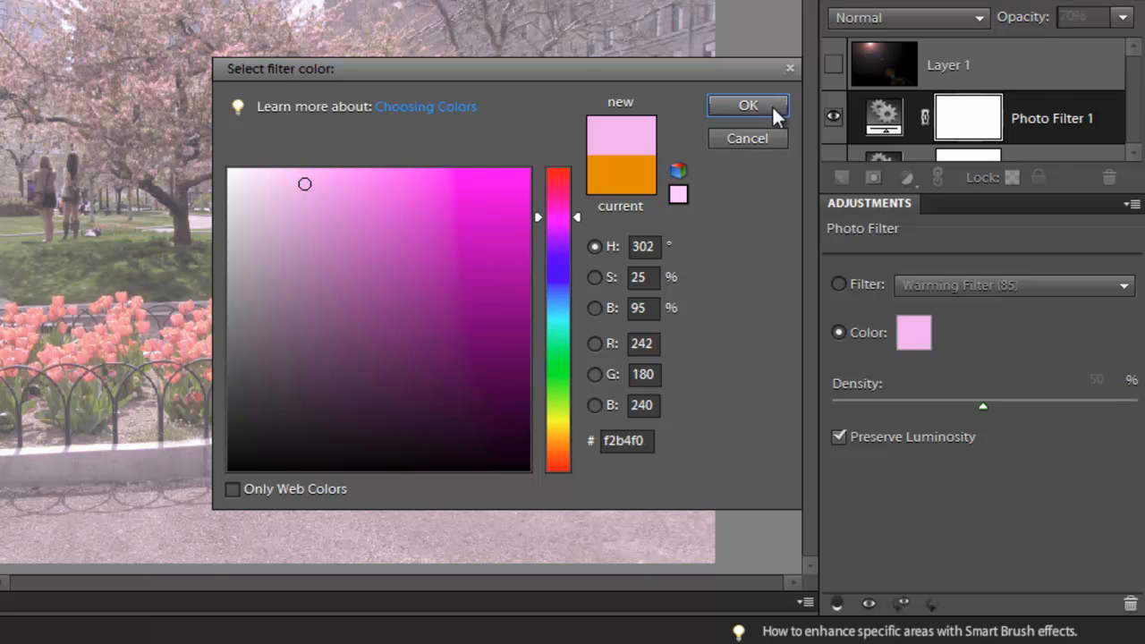
pyautogui.click(748, 106)
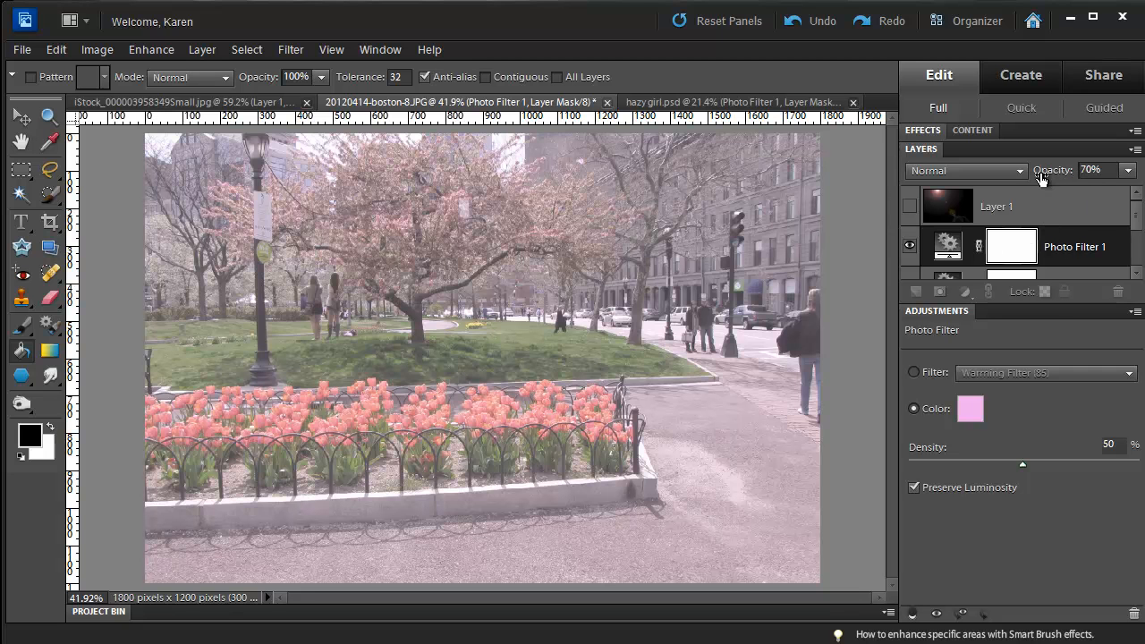
# Step: Set the Photo Filter layer's opacity to 56% and show the lens flare layer, Layer 1, in the Boston photo
pyautogui.moveTo(1058, 178); pyautogui.dragTo(1045, 177)
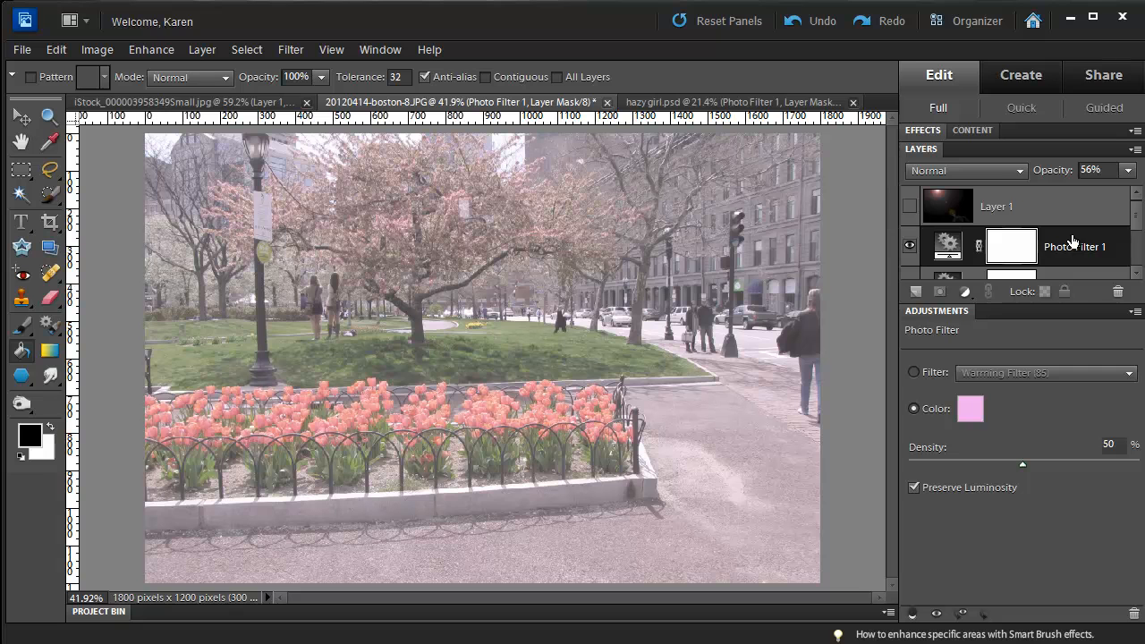
pyautogui.click(909, 211)
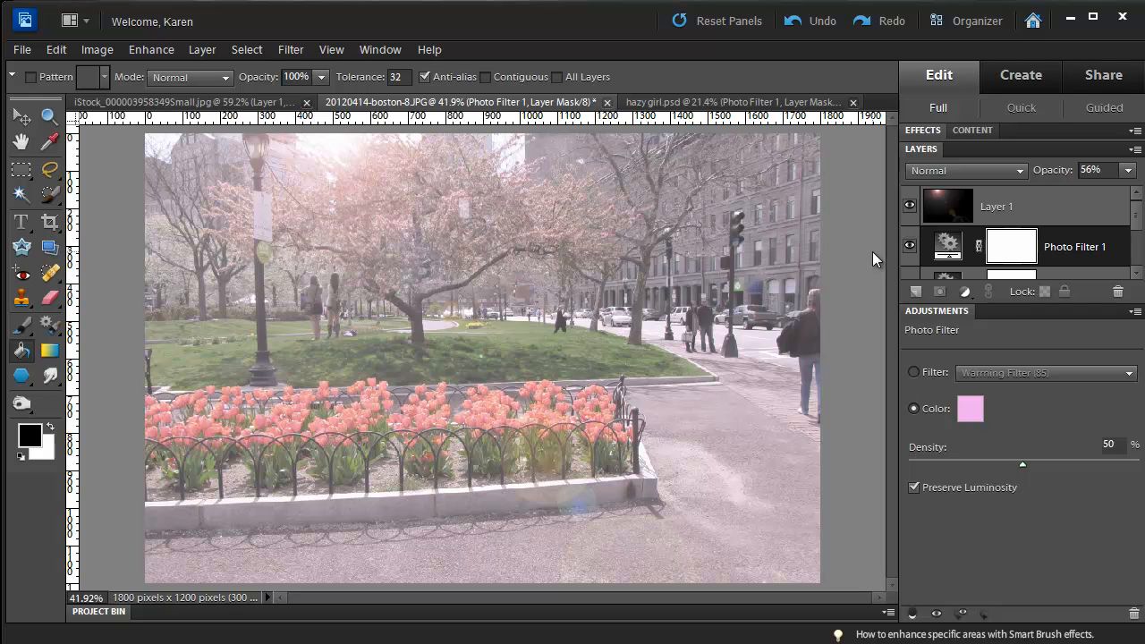
# Step: Switch to hazy girl.psd, show its Hue/Saturation adjustment layer and review the layer's settings
pyautogui.click(677, 104)
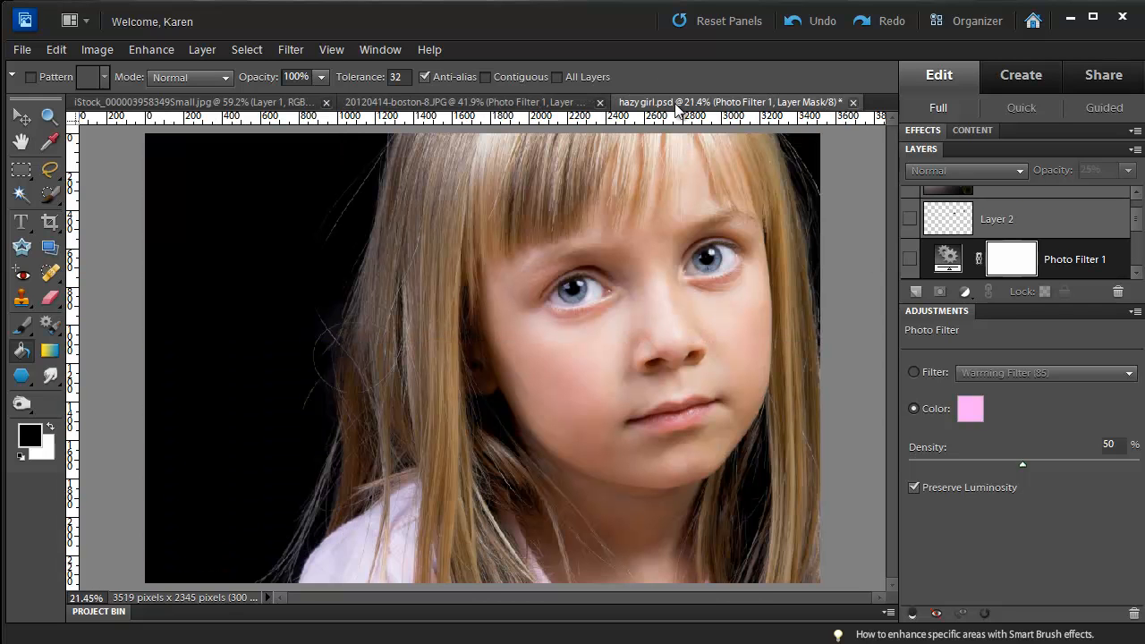
pyautogui.click(954, 312)
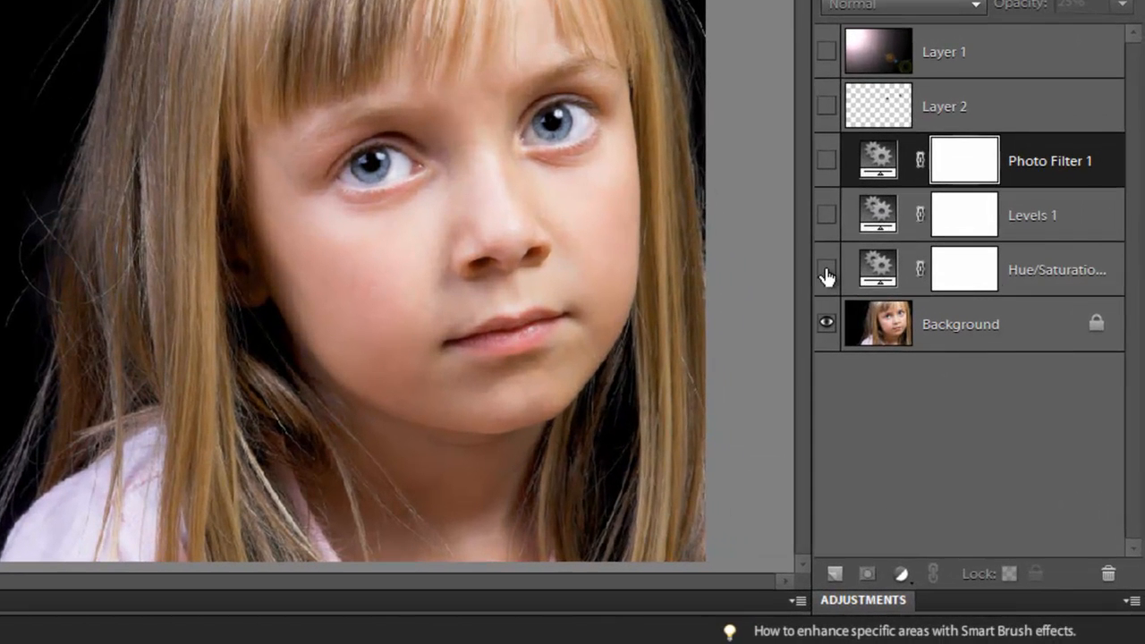
pyautogui.click(825, 272)
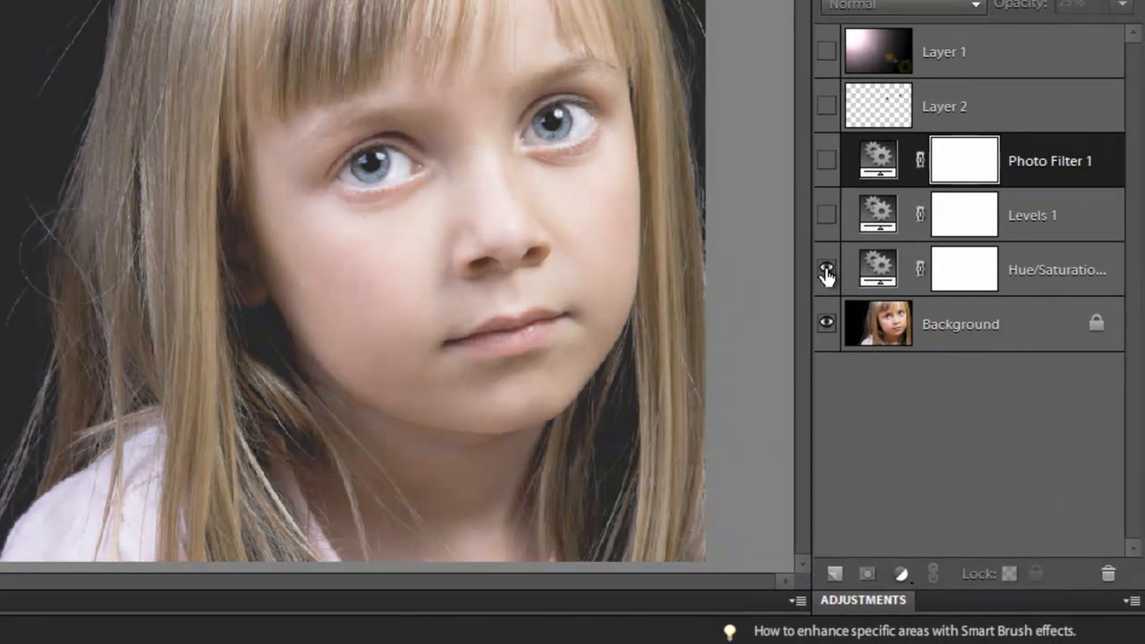
pyautogui.doubleClick(884, 277)
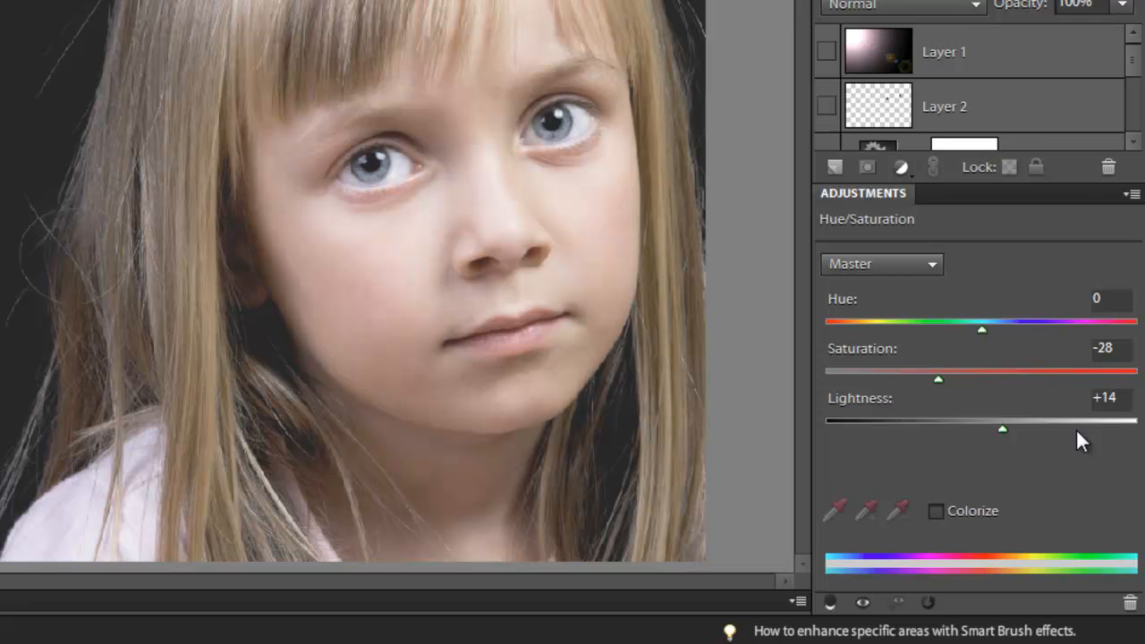
pyautogui.doubleClick(891, 195)
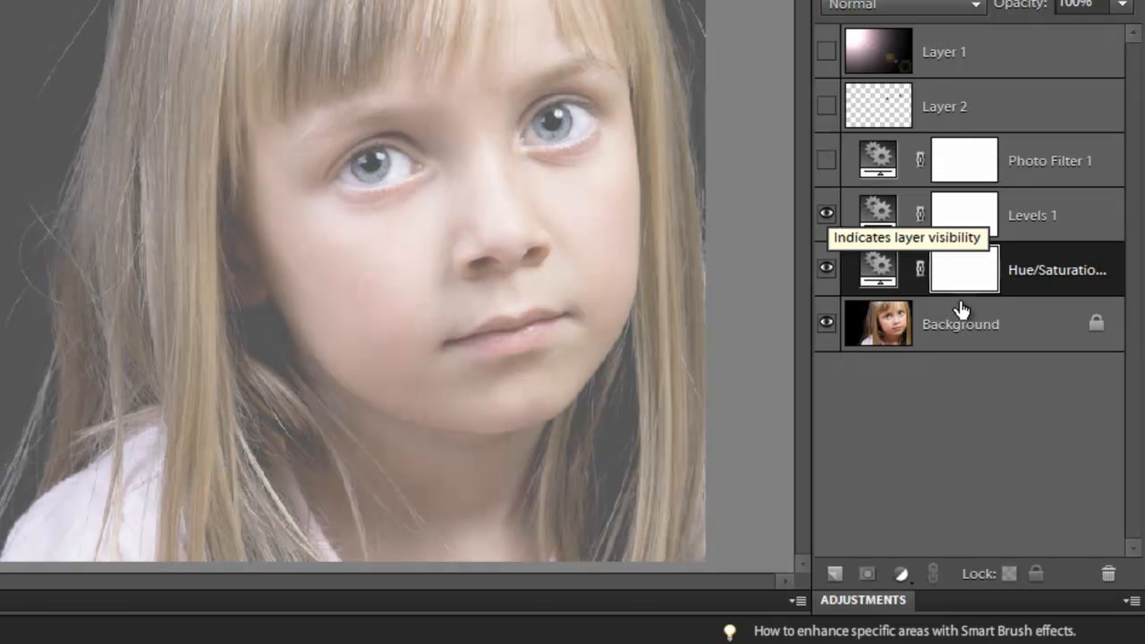
# Step: Show the girl portrait's Levels adjustment layer and lighten its midtones slightly
pyautogui.doubleClick(878, 213)
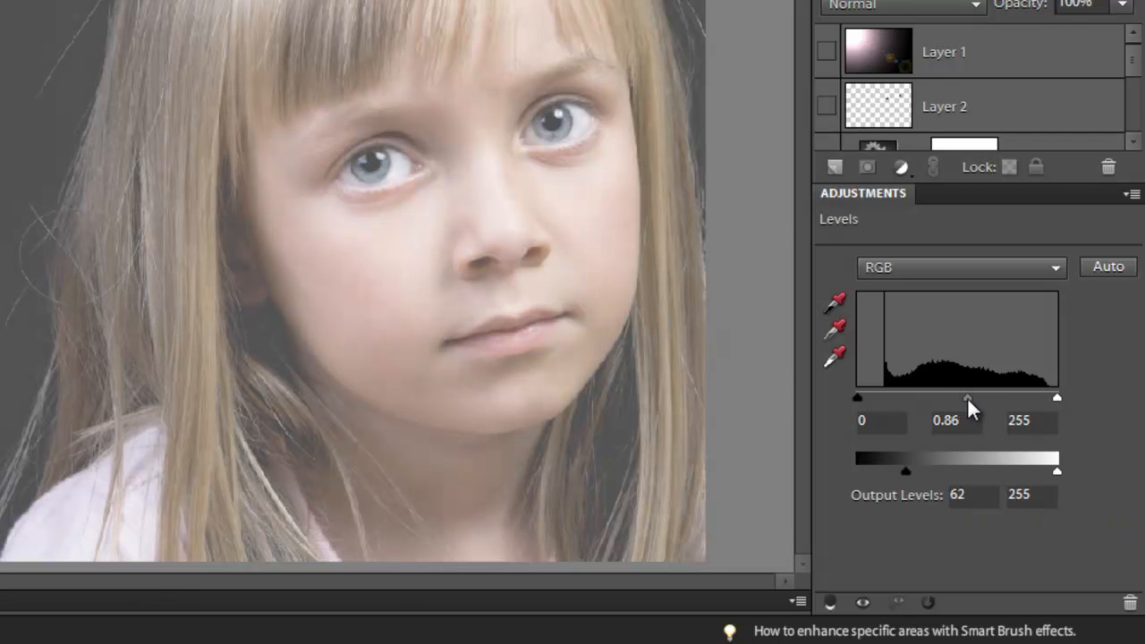
pyautogui.moveTo(967, 398); pyautogui.dragTo(958, 396)
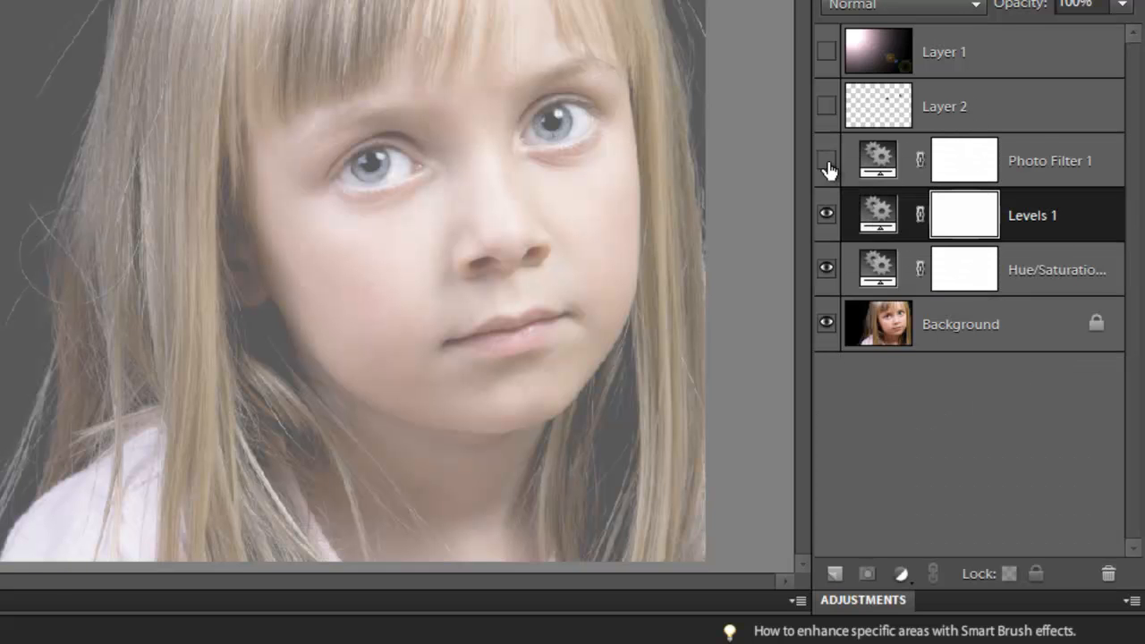
# Step: Show the girl portrait's Photo Filter layer, review its settings and show the lens flare layer, Layer 1
pyautogui.click(827, 161)
pyautogui.click(881, 170)
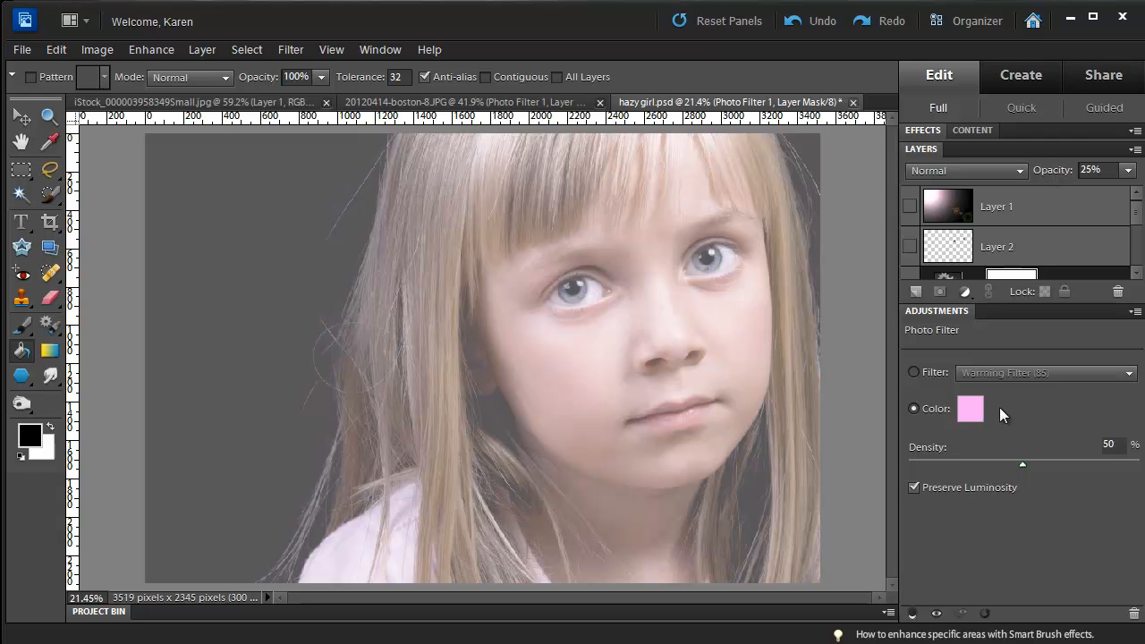
pyautogui.click(931, 310)
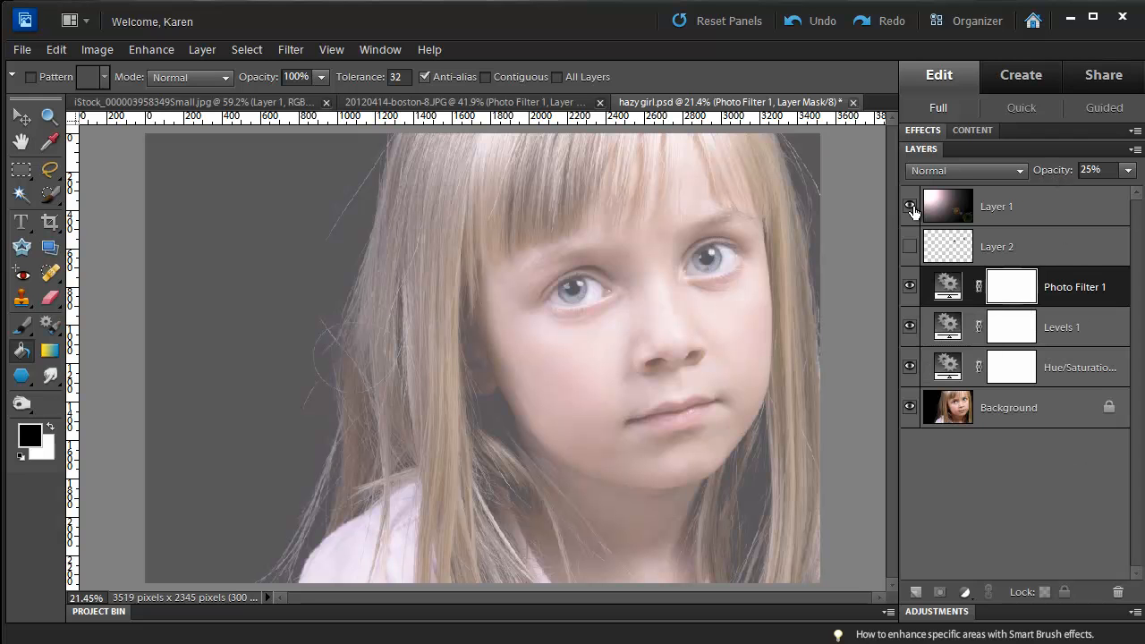
pyautogui.click(910, 206)
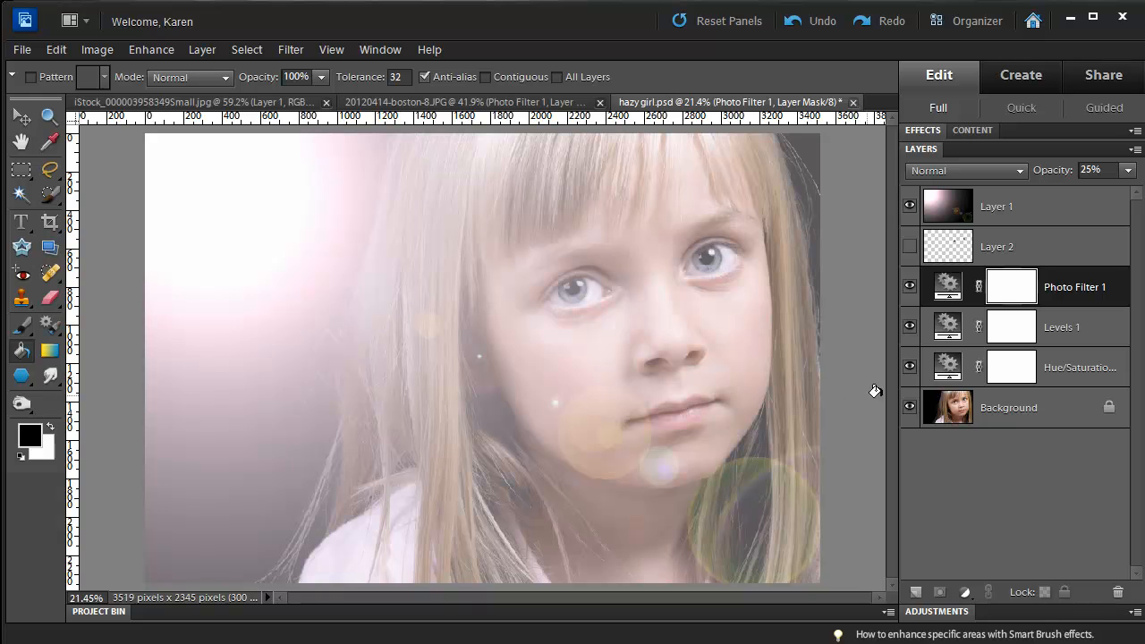
# Step: Select both of the girl's irises on the Background layer using the Selection Brush at 150 px
pyautogui.click(963, 417)
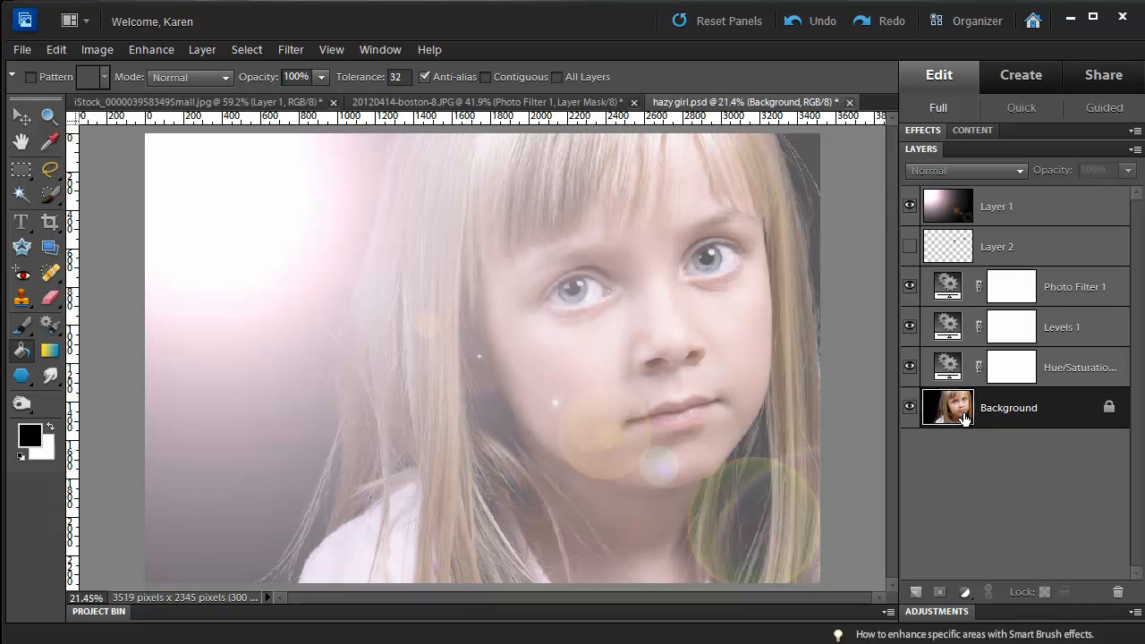
pyautogui.click(49, 194)
pyautogui.click(112, 218)
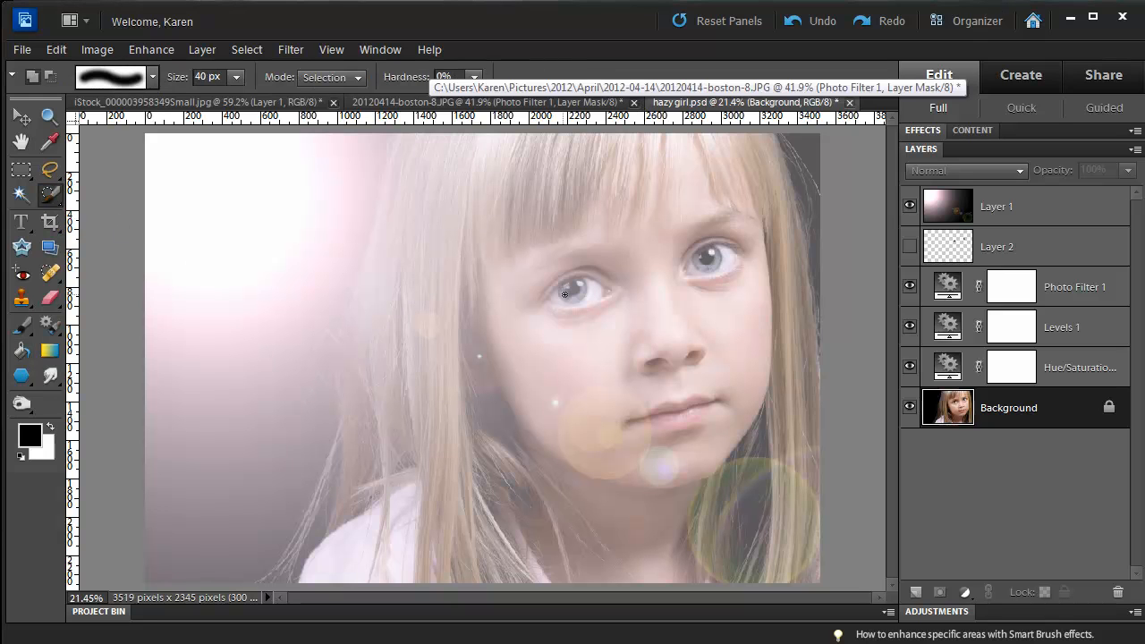
pyautogui.press(']')
pyautogui.press(']')
pyautogui.press(']')
pyautogui.press(']')
pyautogui.press(']')
pyautogui.press(']')
pyautogui.press(']')
pyautogui.press(']')
pyautogui.click(569, 291)
pyautogui.click(706, 259)
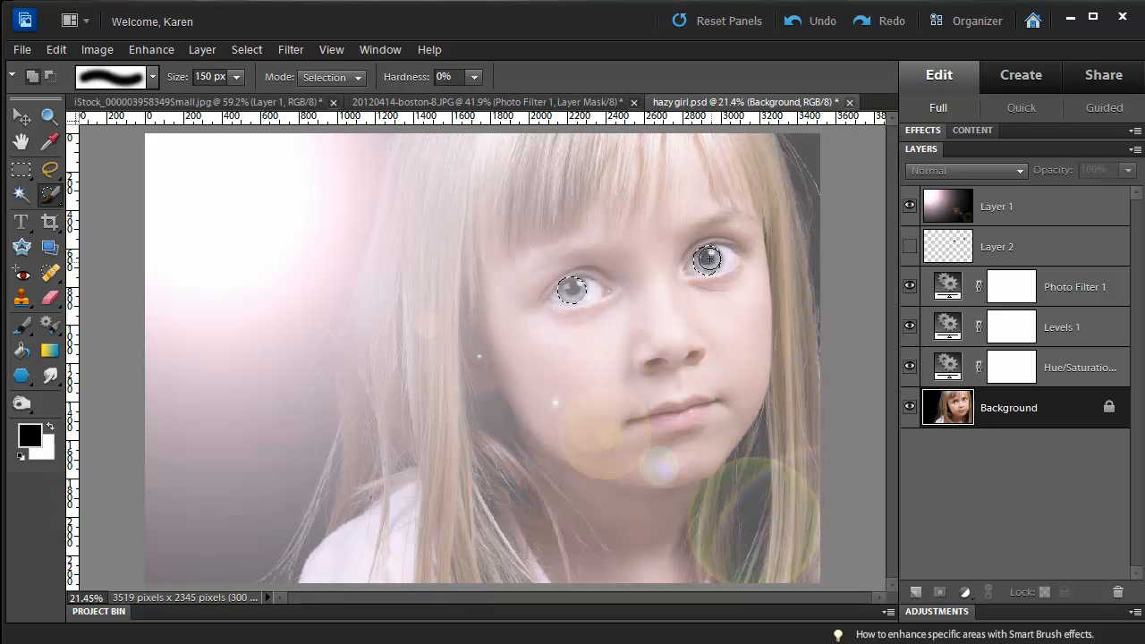
# Step: Copy the selected irises to a new layer and move it to the top of the layer stack
pyautogui.hotkey('ctrl', 'j')
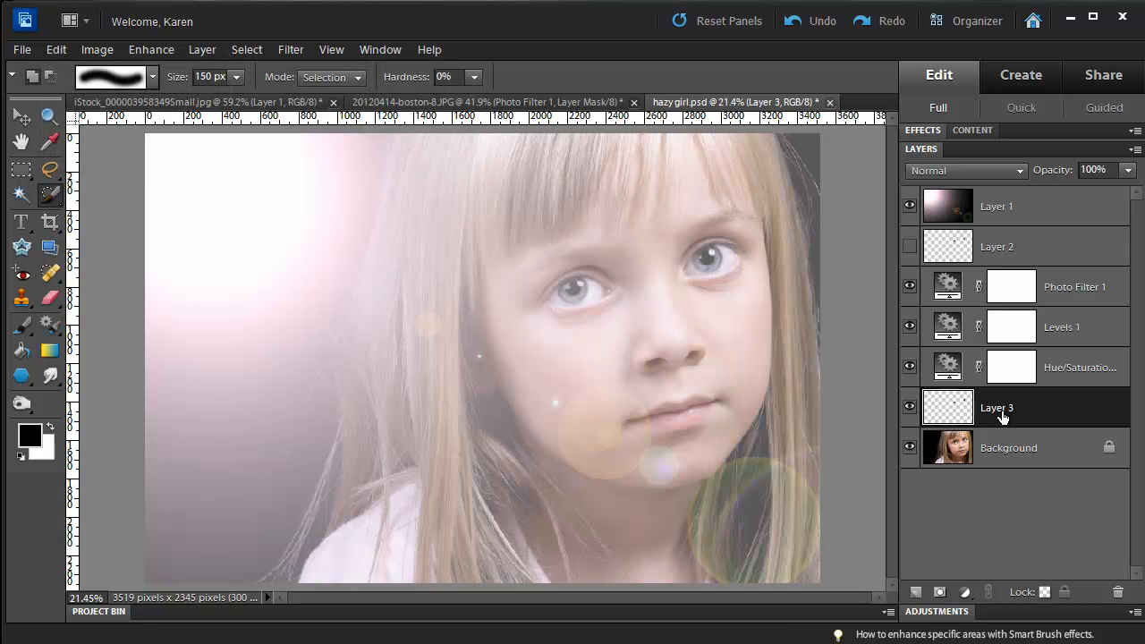
pyautogui.moveTo(1002, 417); pyautogui.dragTo(1002, 184)
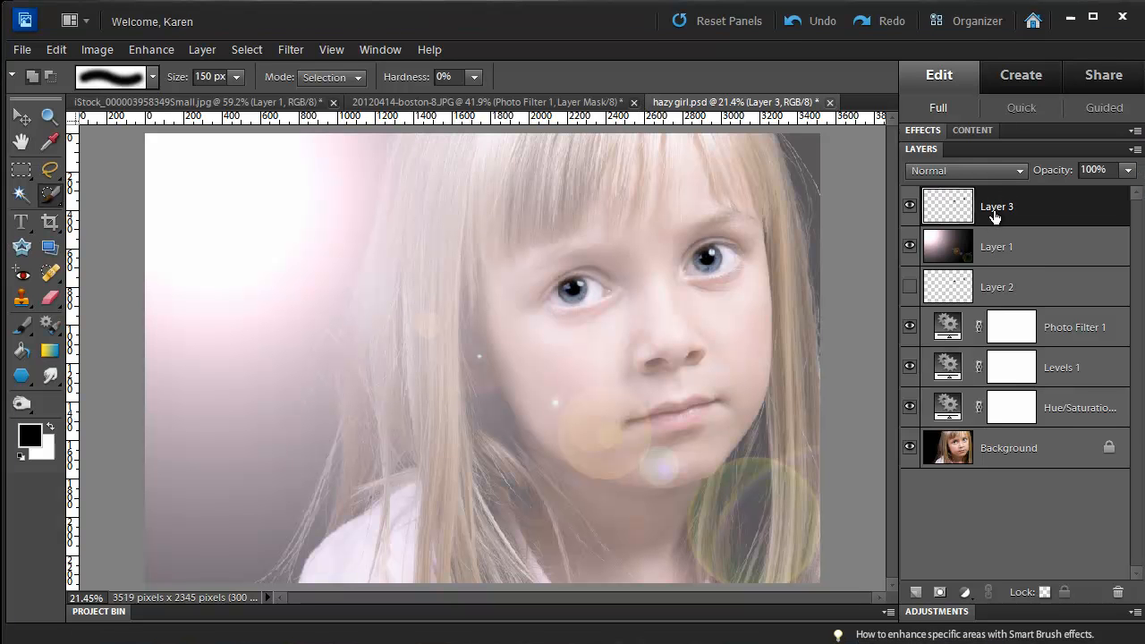
# Step: Set the copied eye layer's opacity to 26% and toggle its visibility to compare the eyes
pyautogui.moveTo(1067, 177); pyautogui.dragTo(1042, 178)
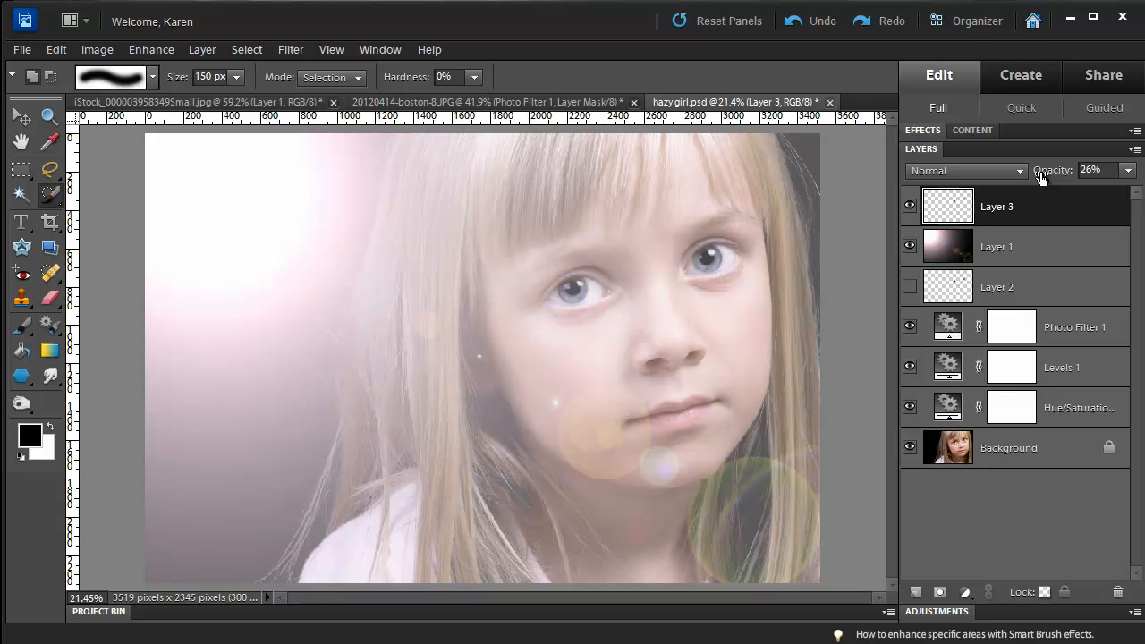
pyautogui.click(910, 207)
pyautogui.click(910, 208)
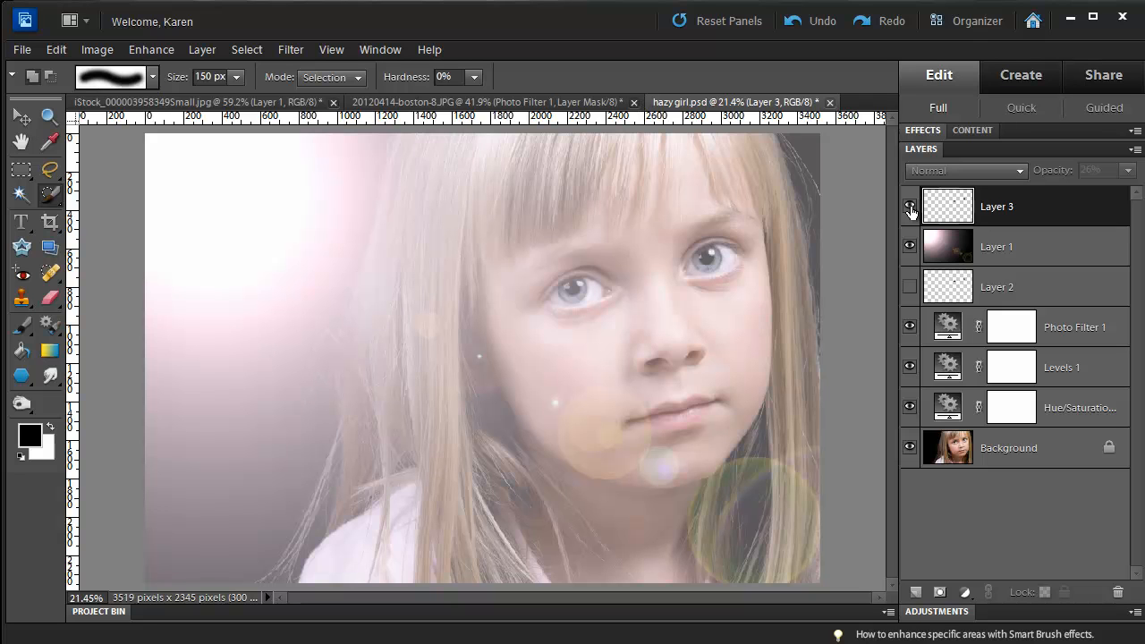